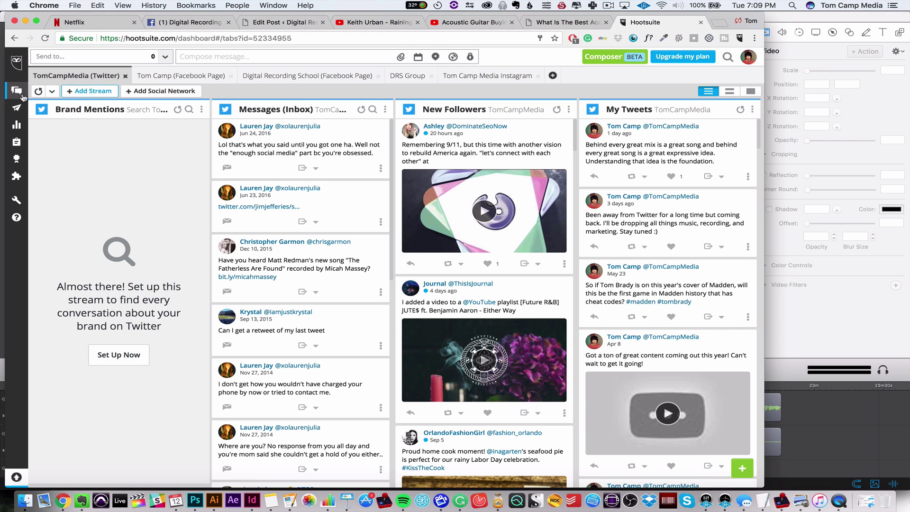
# Browse the streams of the personal Facebook Page, Digital Recording School and DRS Group tabs.
pyautogui.click(93, 74)
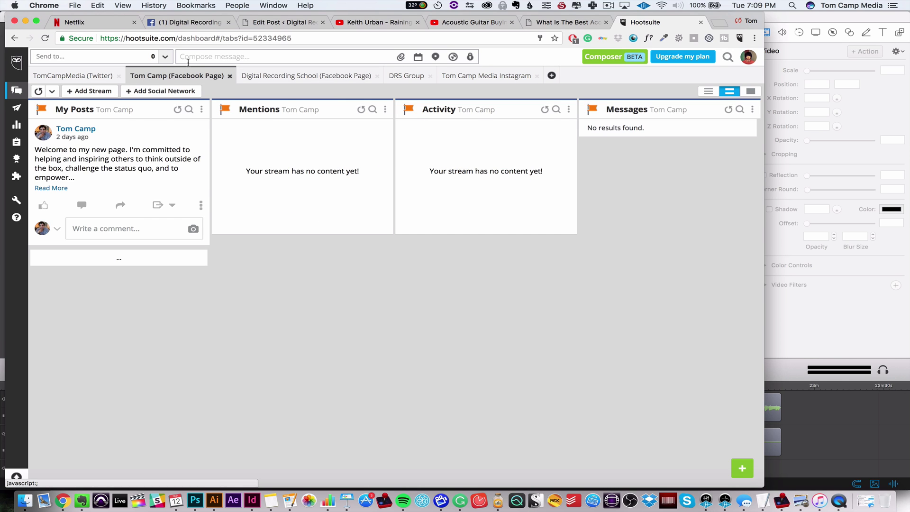
pyautogui.click(308, 77)
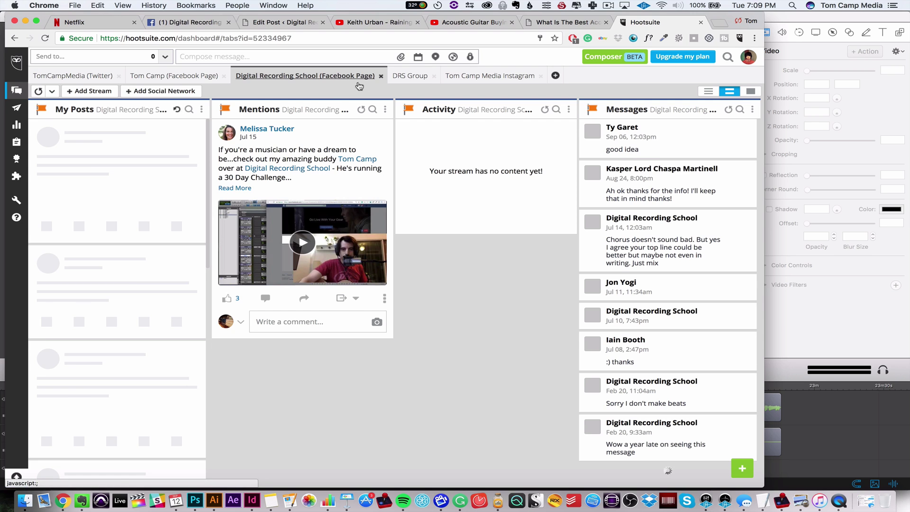
pyautogui.click(408, 77)
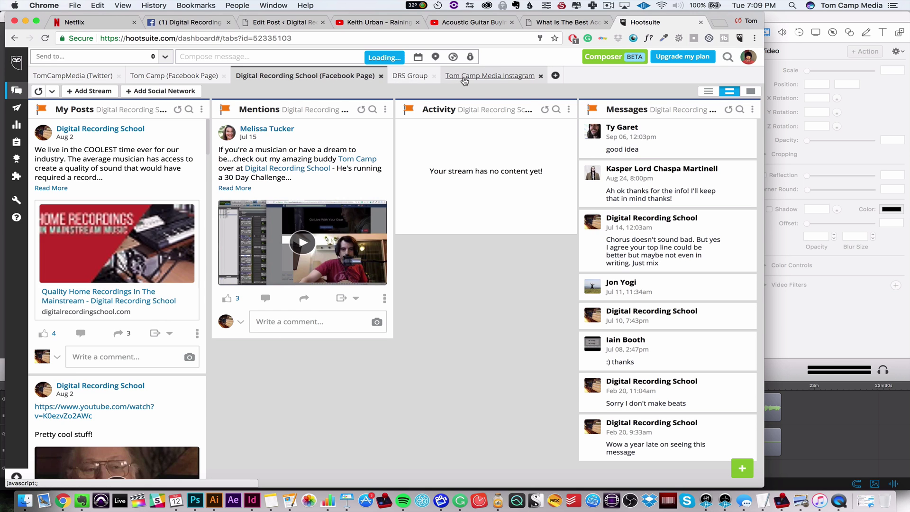
pyautogui.click(507, 77)
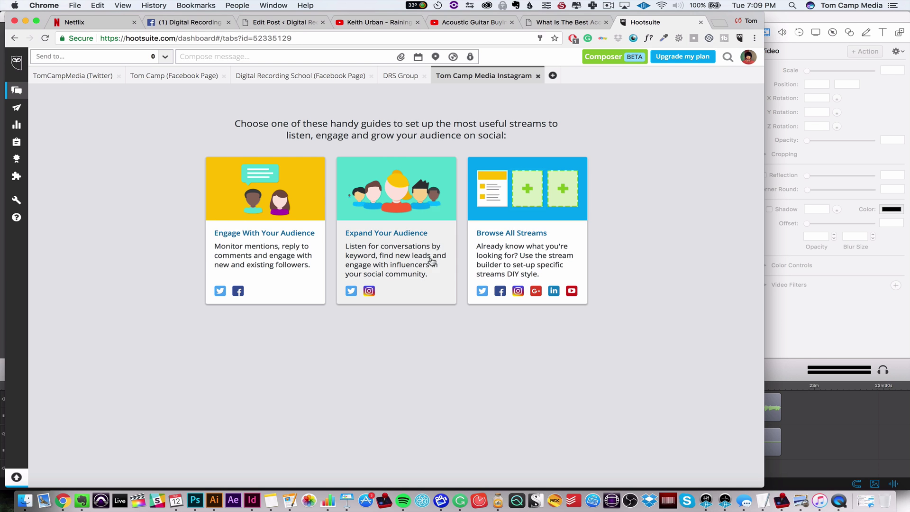
pyautogui.click(280, 237)
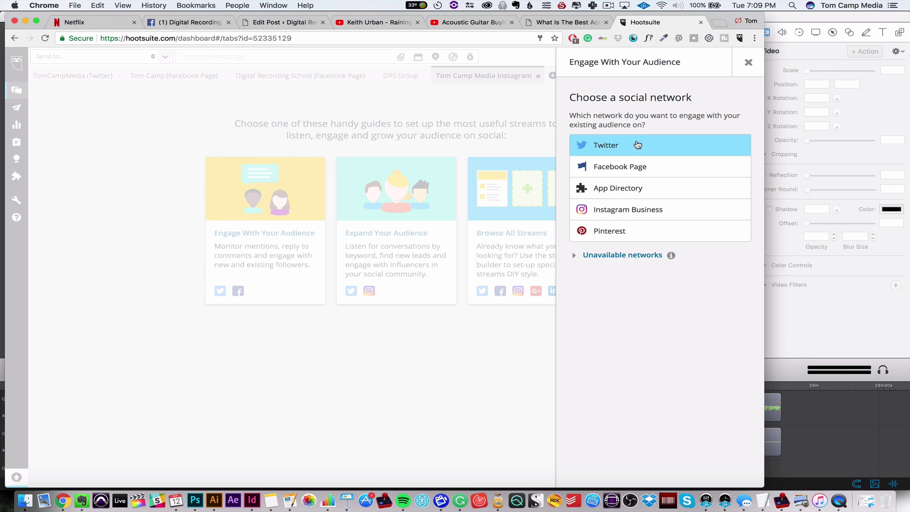
pyautogui.click(620, 165)
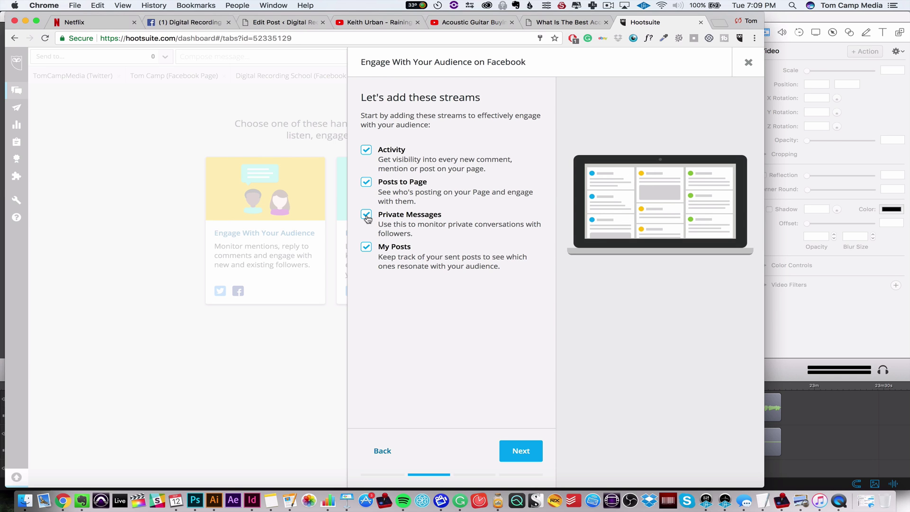
pyautogui.click(382, 452)
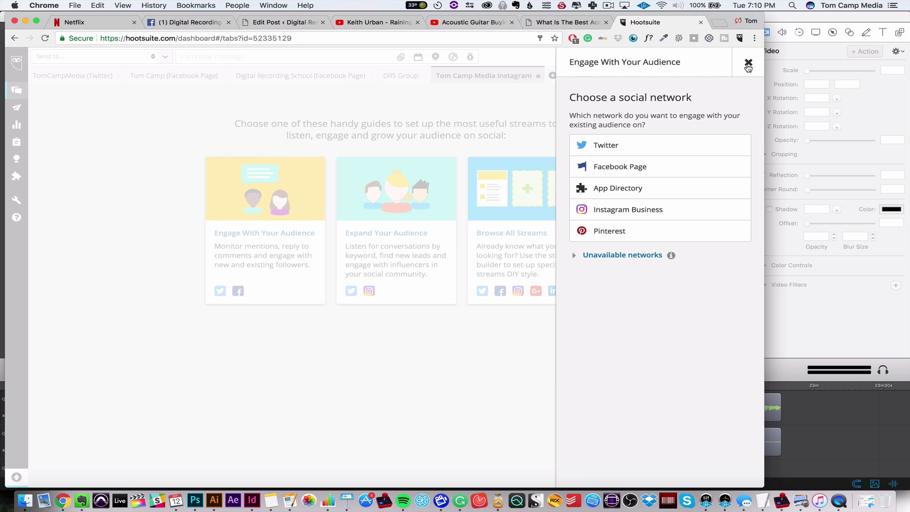
pyautogui.click(747, 63)
# Switch to the Digital Recording School Facebook Page tab to load its four streams.
pyautogui.click(287, 80)
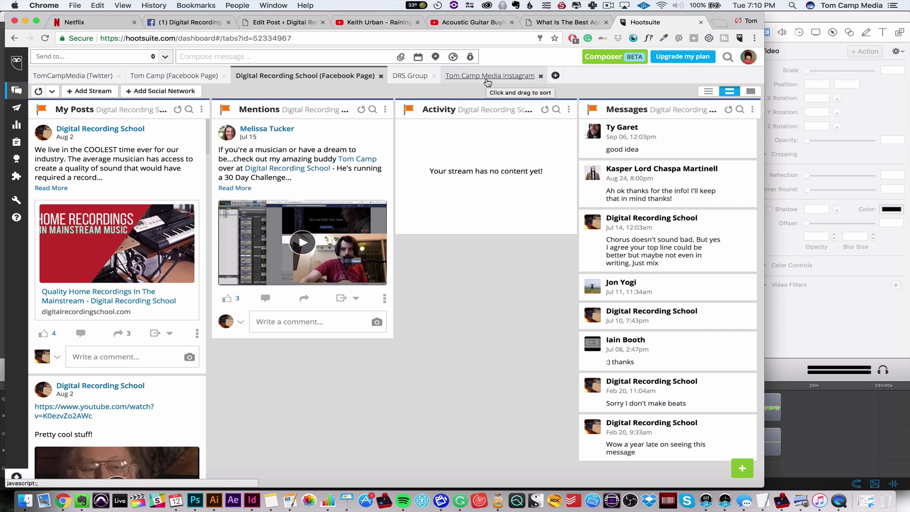
pyautogui.click(86, 91)
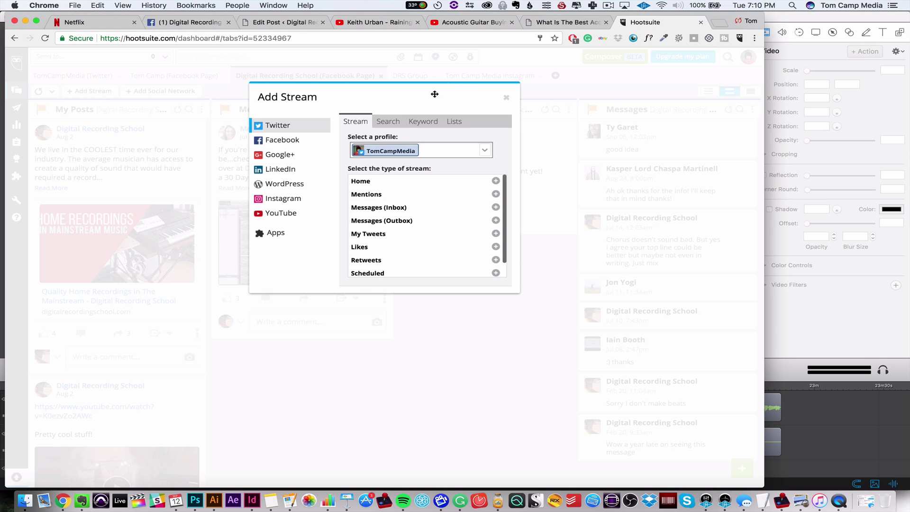
pyautogui.click(287, 142)
pyautogui.click(285, 130)
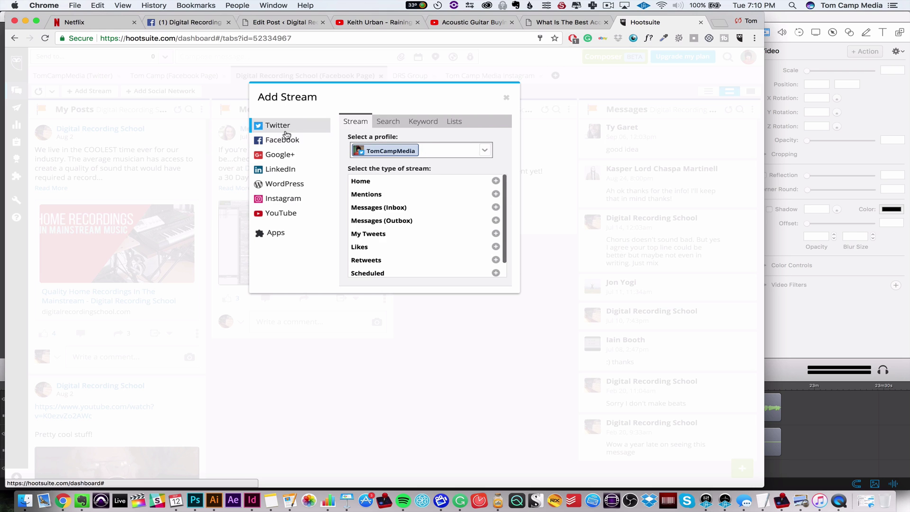
pyautogui.click(440, 157)
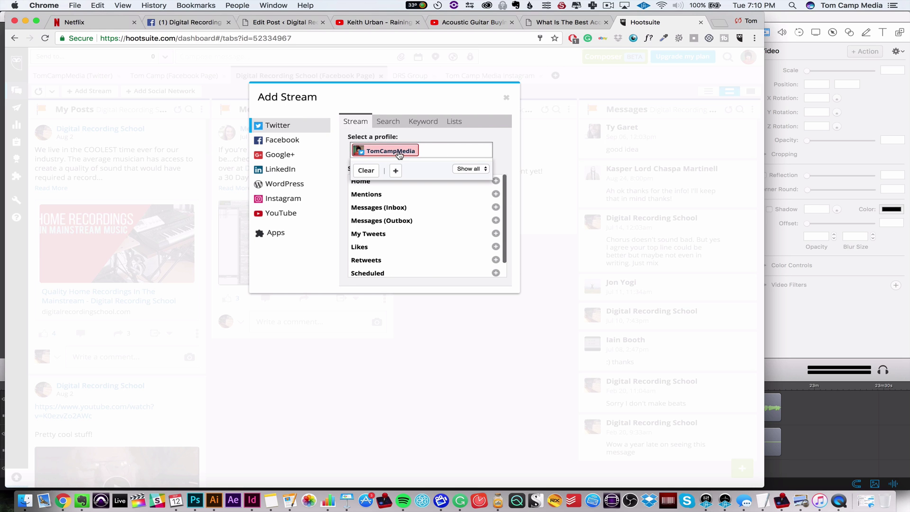
pyautogui.scroll(-2, 451, 232)
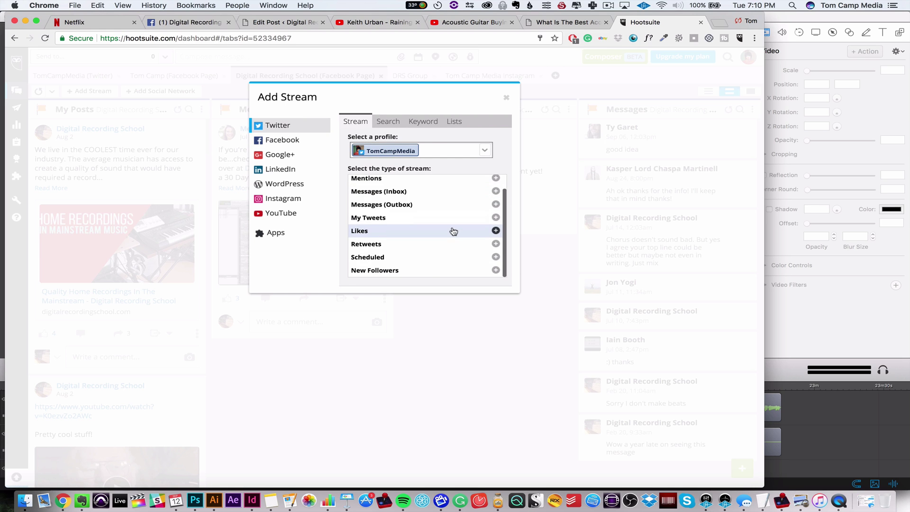
pyautogui.click(389, 122)
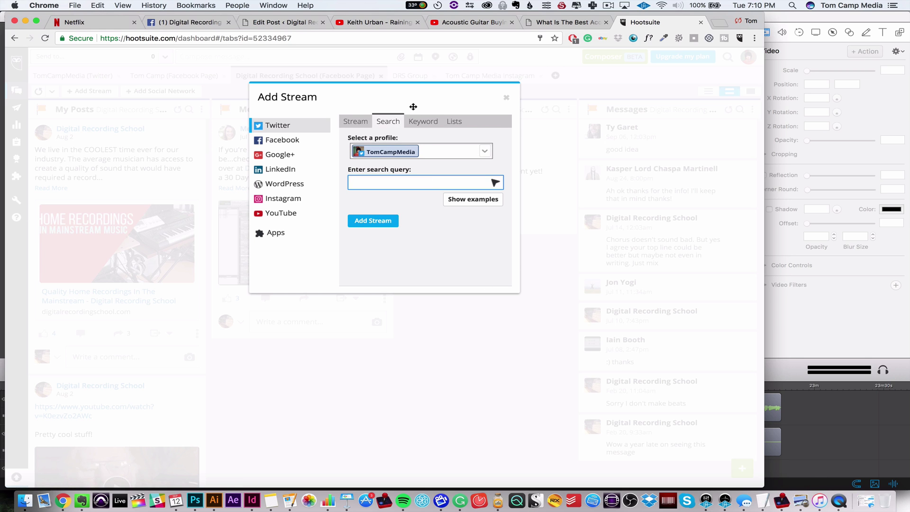
pyautogui.click(416, 124)
pyautogui.click(437, 191)
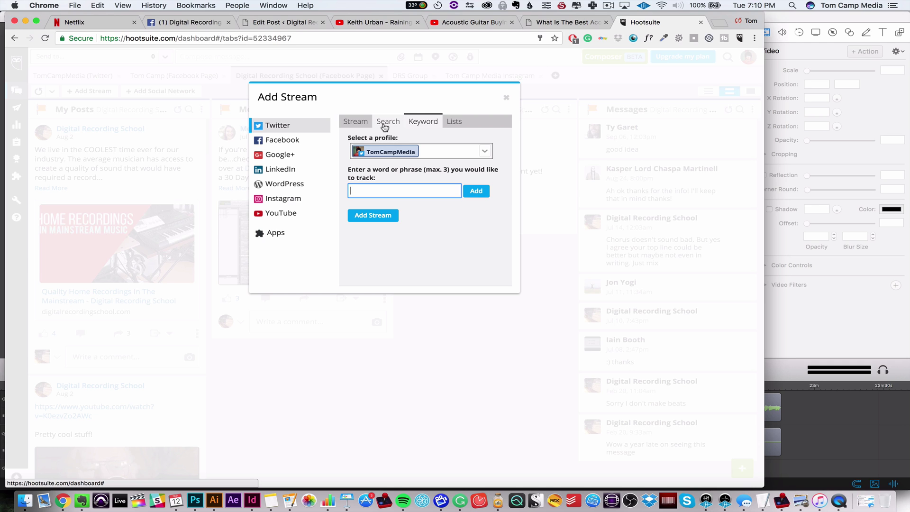
pyautogui.press('Escape')
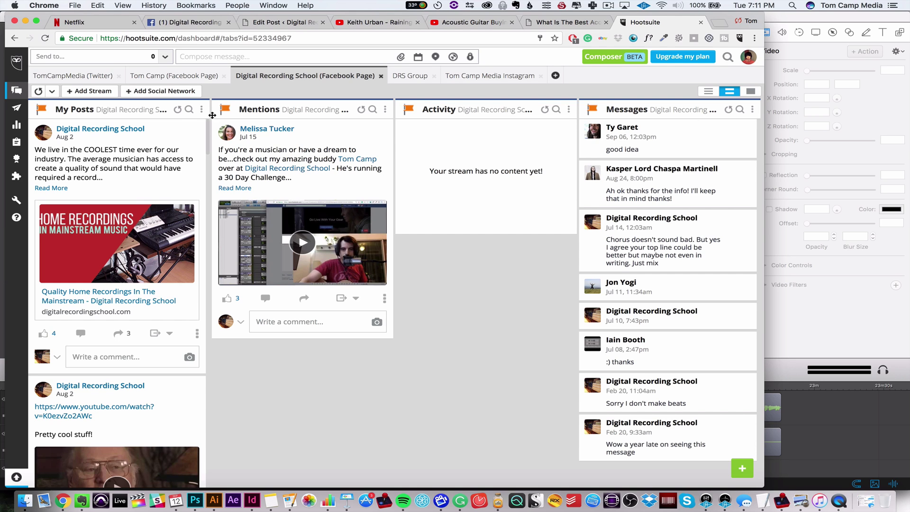
# Start a new message and copy the acoustic electric guitar blog post's URL from Chrome.
pyautogui.click(91, 56)
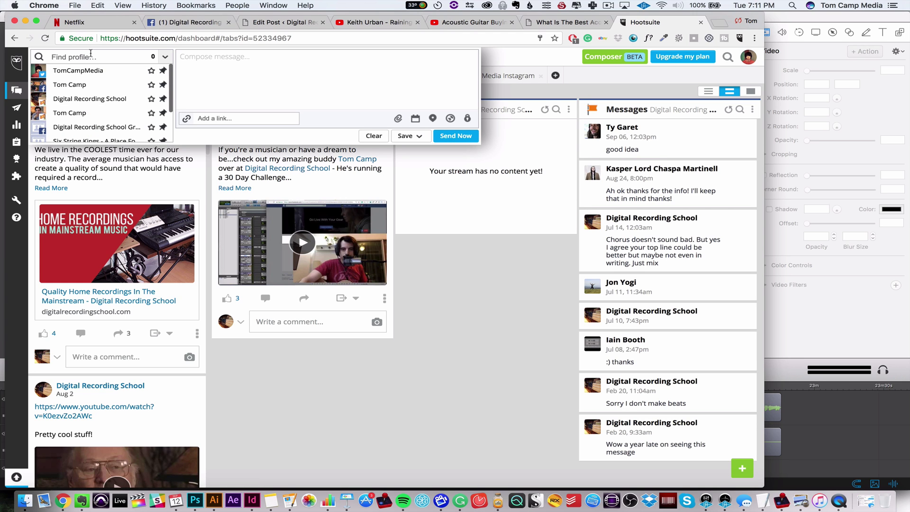
pyautogui.click(205, 57)
pyautogui.click(564, 22)
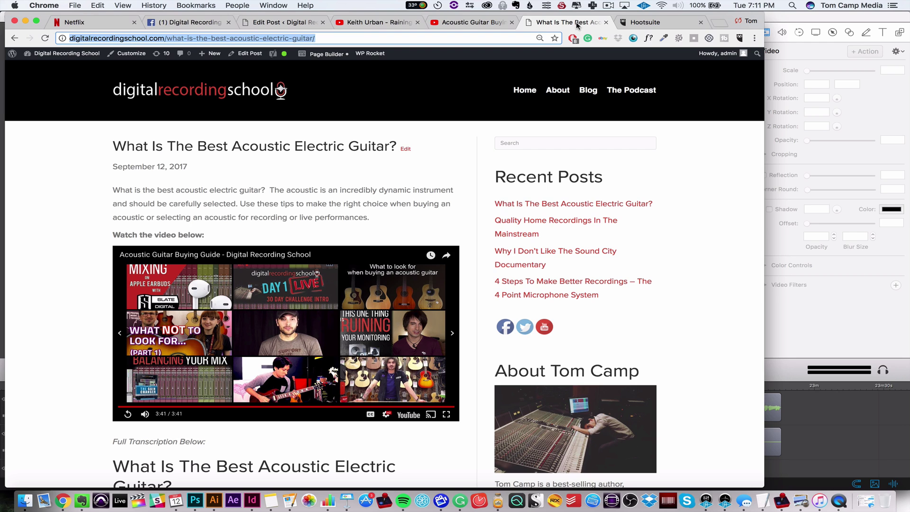
pyautogui.click(311, 38)
pyautogui.click(650, 21)
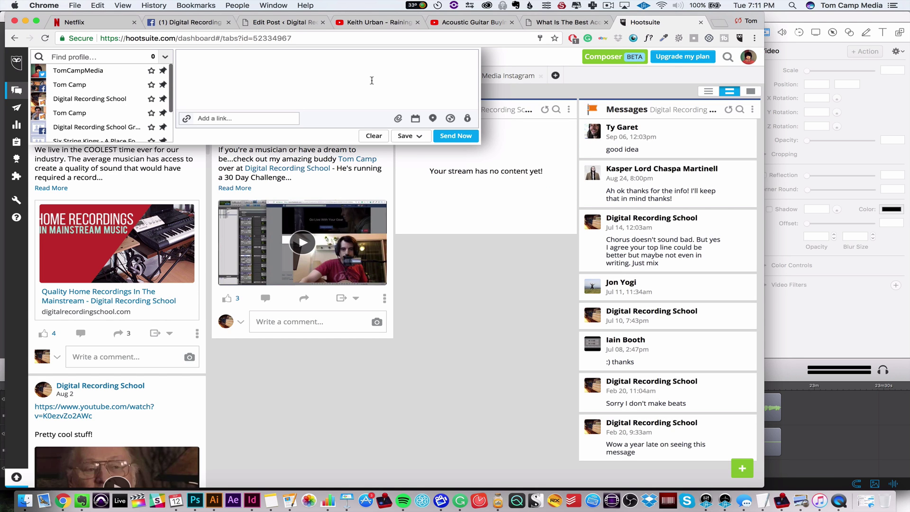
# Type the draft 'Check out my recent post about', then clear it.
pyautogui.write('Check out my recent post about')
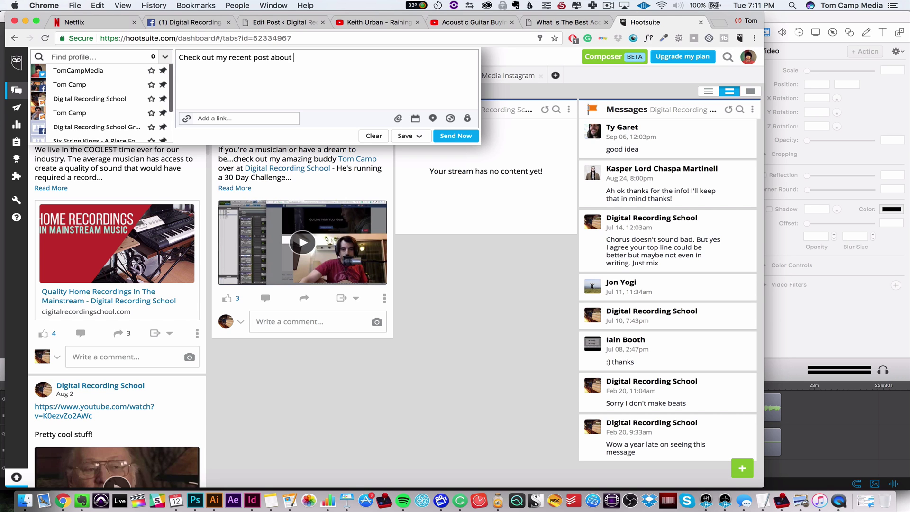
pyautogui.press('super+a')
pyautogui.press('BackSpace')
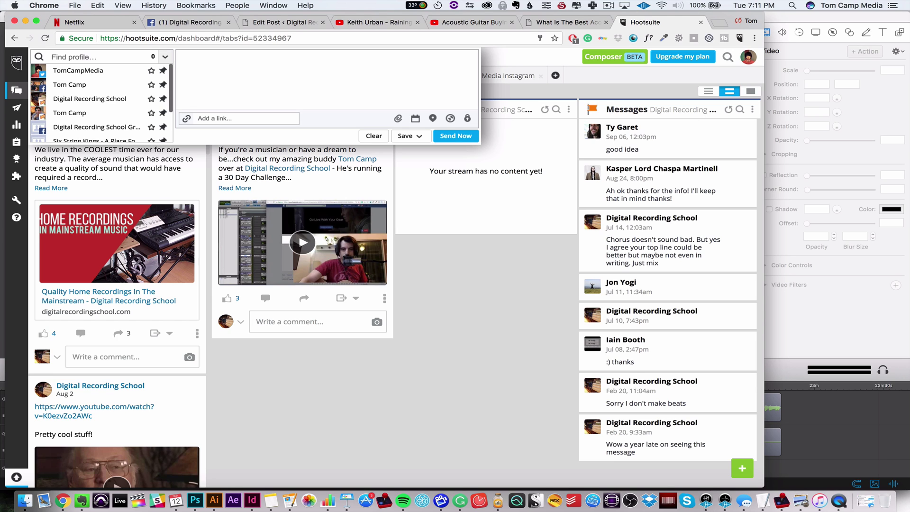
# Type 'I have owned and recorded with HUNDREDS of guitars in the last 20 years.'.
pyautogui.write("I've be")
pyautogui.press('BackSpace')
pyautogui.press('BackSpace')
pyautogui.press('BackSpace')
pyautogui.press('BackSpace')
pyautogui.write('e d')
pyautogui.press('BackSpace')
pyautogui.press('BackSpace')
pyautogui.press('BackSpace')
pyautogui.press('BackSpace')
pyautogui.press('BackSpace')
pyautogui.write('have owned and recorded')
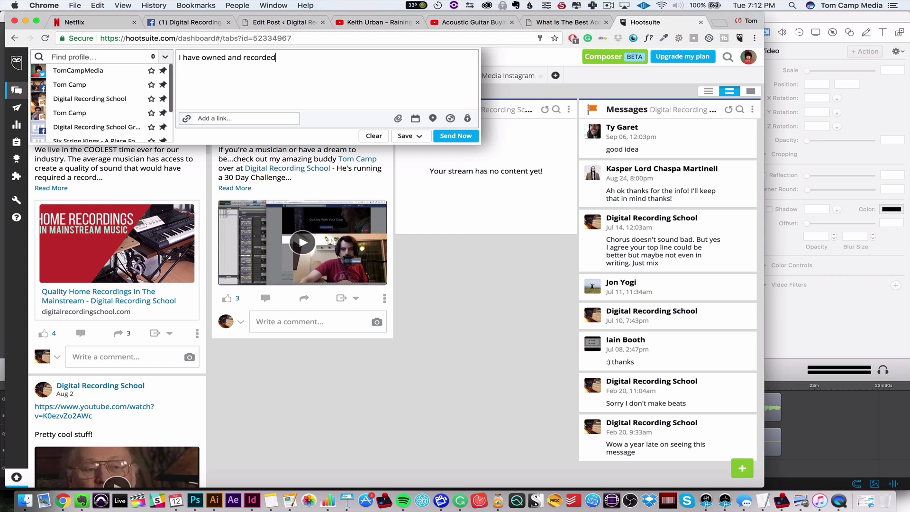
pyautogui.write(' with hu')
pyautogui.press('BackSpace')
pyautogui.press('BackSpace')
pyautogui.write('HUNDREDS of guitars ')
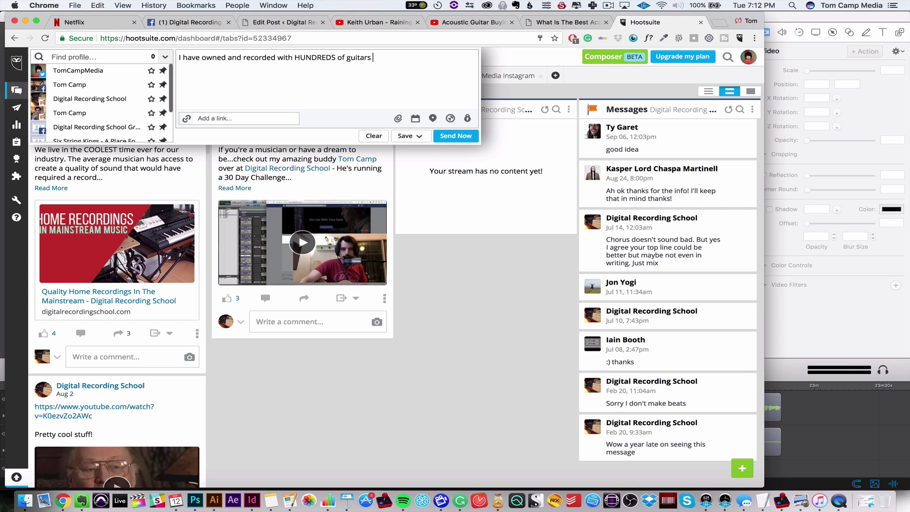
pyautogui.write('in my day')
pyautogui.press('BackSpace')
pyautogui.press('BackSpace')
pyautogui.press('BackSpace')
pyautogui.press('BackSpace')
pyautogui.press('BackSpace')
pyautogui.press('BackSpace')
pyautogui.press('BackSpace')
pyautogui.press('BackSpace')
pyautogui.press('BackSpace')
pyautogui.write("e last 20 years.  I've found great")
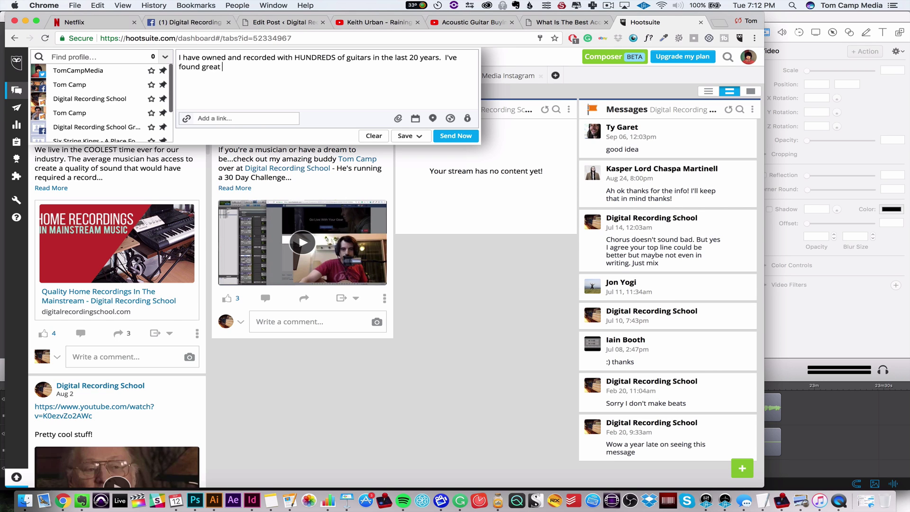
pyautogui.write(' things that work')
pyautogui.write(' for both acoustic')
pyautogui.write('coustic guitar')
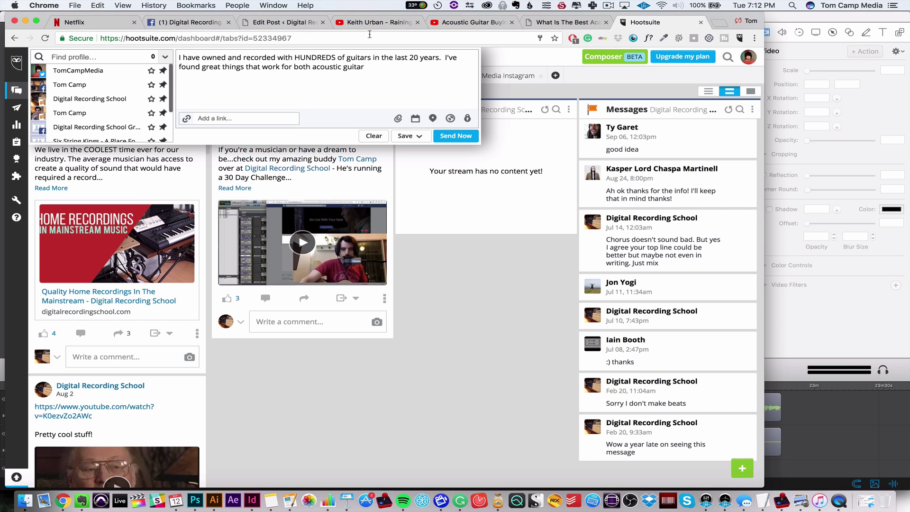
# Add the sentences on live performances and recordings, ending 'check out this video'.
pyautogui.click(347, 57)
pyautogui.write('acoustic')
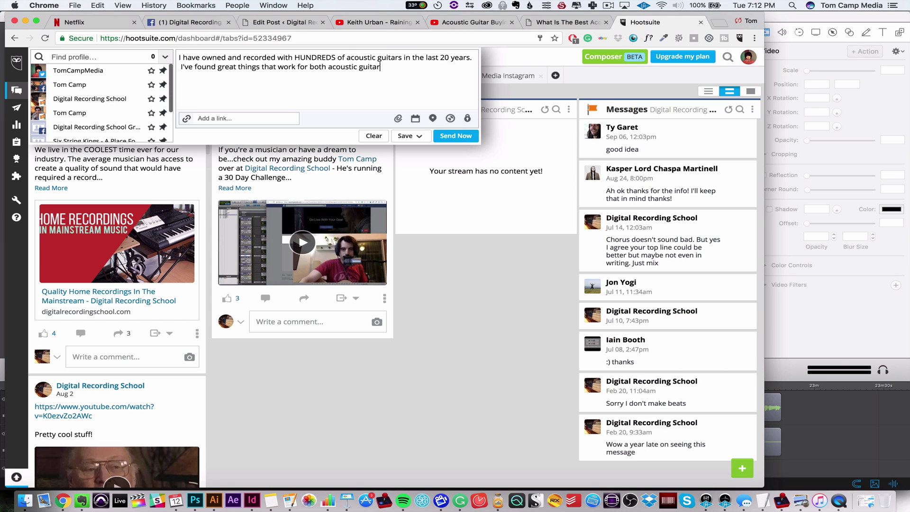
pyautogui.press('BackSpace')
pyautogui.press('BackSpace')
pyautogui.press('BackSpace')
pyautogui.press('BackSpace')
pyautogui.press('BackSpace')
pyautogui.press('BackSpace')
pyautogui.press('BackSpace')
pyautogui.press('BackSpace')
pyautogui.press('BackSpace')
pyautogui.press('BackSpace')
pyautogui.press('BackSpace')
pyautogui.press('BackSpace')
pyautogui.press('BackSpace')
pyautogui.press('BackSpace')
pyautogui.press('BackSpace')
pyautogui.write('performa')
pyautogui.write('nc ena')
pyautogui.press('BackSpace')
pyautogui.press('BackSpace')
pyautogui.press('BackSpace')
pyautogui.press('BackSpace')
pyautogui.press('BackSpace')
pyautogui.press('BackSpace')
pyautogui.press('BackSpace')
pyautogui.press('BackSpace')
pyautogui.press('BackSpace')
pyautogui.press('BackSpace')
pyautogui.write("live performances and recordings.  If you'll")
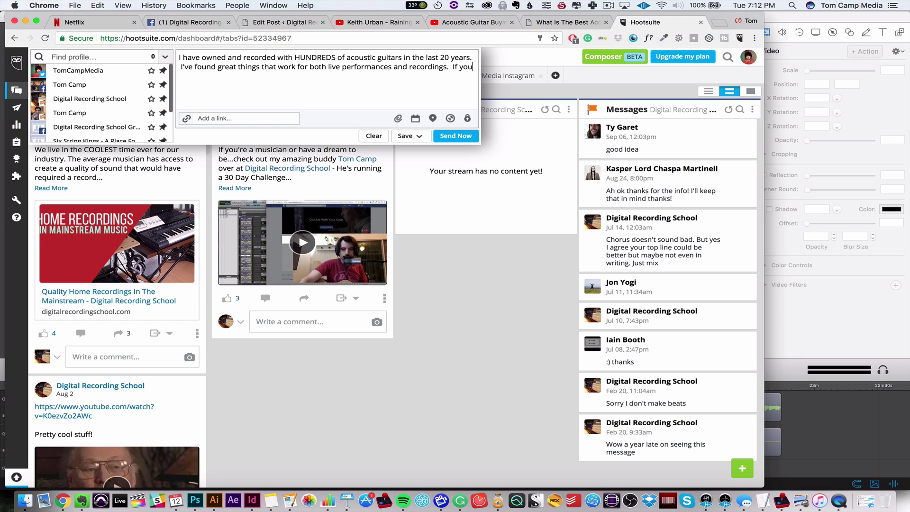
pyautogui.press('BackSpace')
pyautogui.press('BackSpace')
pyautogui.press('BackSpace')
pyautogui.press('BackSpace')
pyautogui.write("'ll")
pyautogui.press('BackSpace')
pyautogui.press('BackSpace')
pyautogui.press('BackSpace')
pyautogui.write('recording acoustic guitars')
pyautogui.press('BackSpace')
pyautogui.write('rs, perform with ')
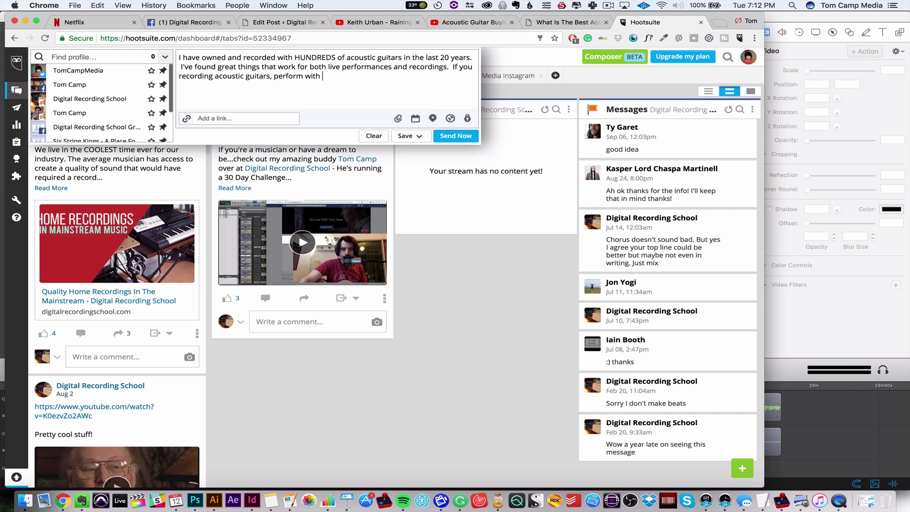
pyautogui.write('acoust')
pyautogui.press('BackSpace')
pyautogui.press('BackSpace')
pyautogui.press('BackSpace')
pyautogui.press('BackSpace')
pyautogui.press('BackSpace')
pyautogui.press('BackSpace')
pyautogui.press('BackSpace')
pyautogui.press('BackSpace')
pyautogui.press('BackSpace')
pyautogui.press('BackSpace')
pyautogui.press('BackSpace')
pyautogui.write('outu')
pyautogui.press('BackSpace')
pyautogui.press('BackSpace')
pyautogui.write('as a solo performer, or ')
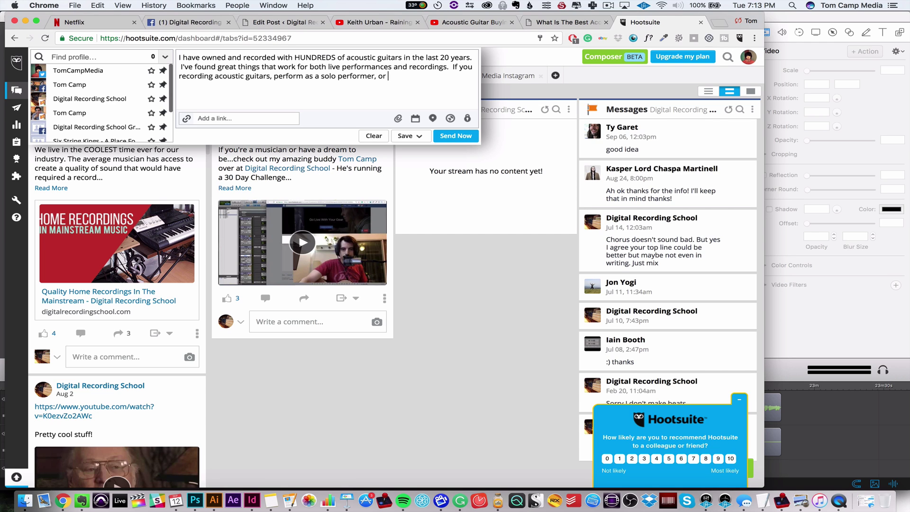
pyautogui.write('are planning on buying a new acous')
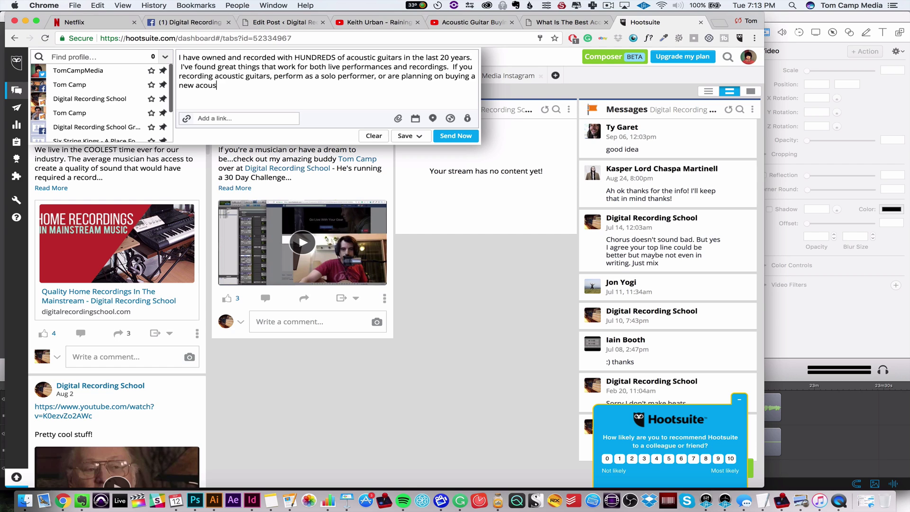
pyautogui.write('tic check out this video')
# Paste the guitar article URL as a link and shrink it to an ow.ly link.
pyautogui.click(253, 117)
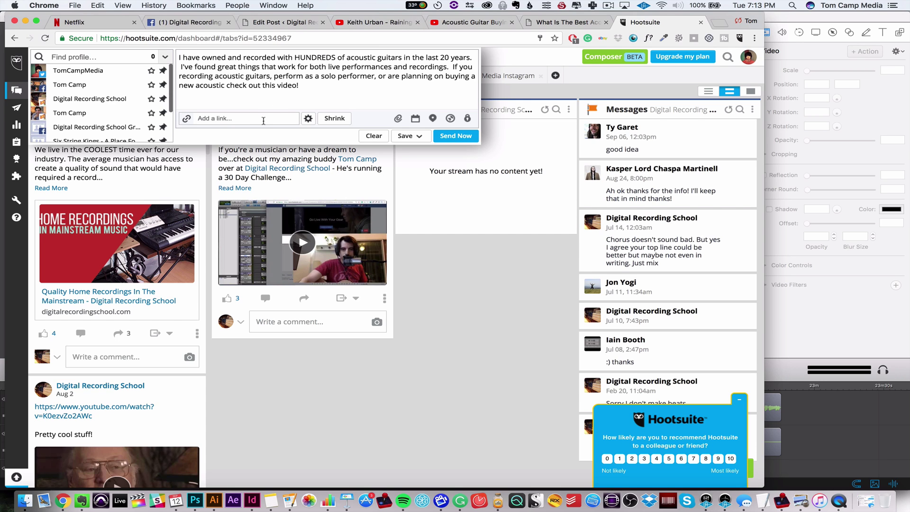
pyautogui.press('super+v')
pyautogui.click(326, 118)
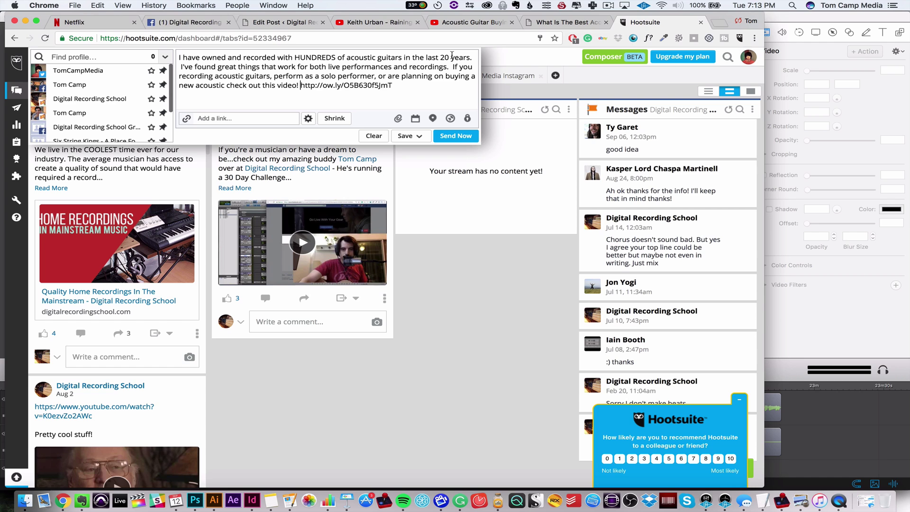
# Address the post to the Twitter profile and select the whole message text.
pyautogui.moveTo(108, 70)
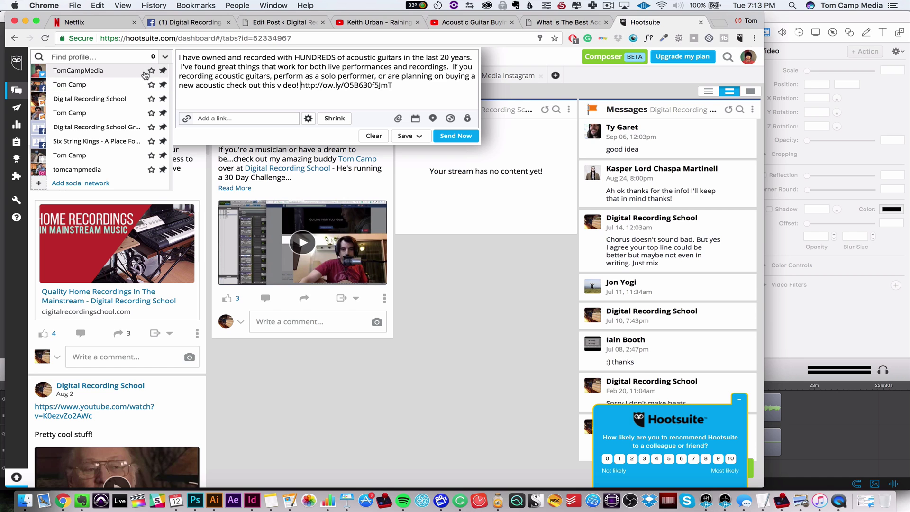
pyautogui.click(128, 71)
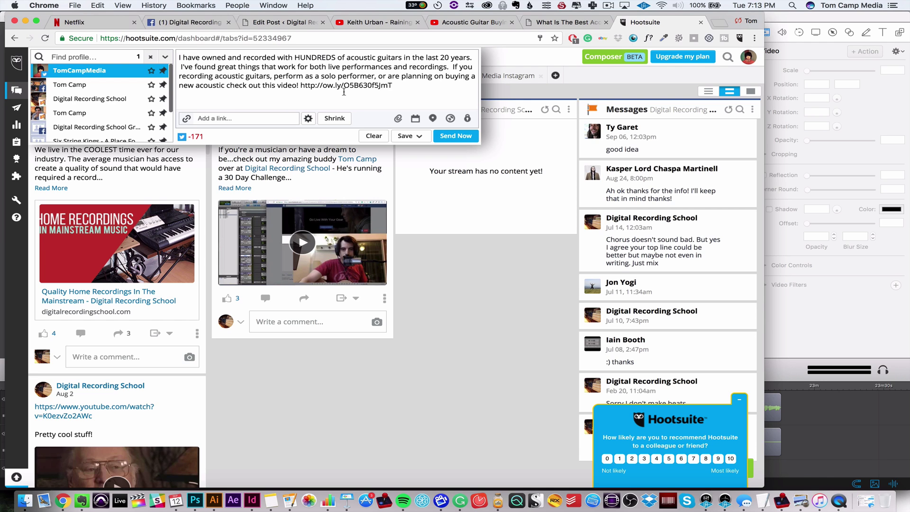
pyautogui.click(399, 85)
pyautogui.moveTo(405, 87); pyautogui.dragTo(158, 57)
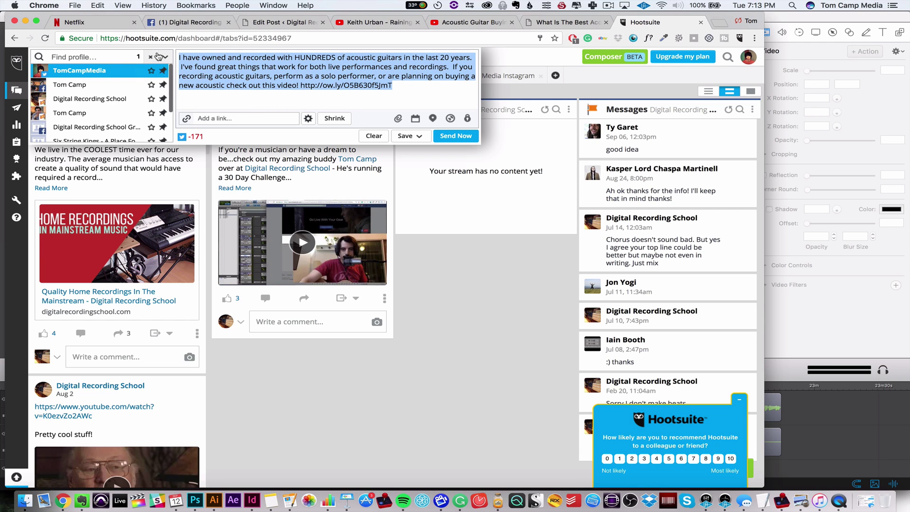
# Delete the sentence about live performances and recordings, keeping the ow.ly link.
pyautogui.click(410, 85)
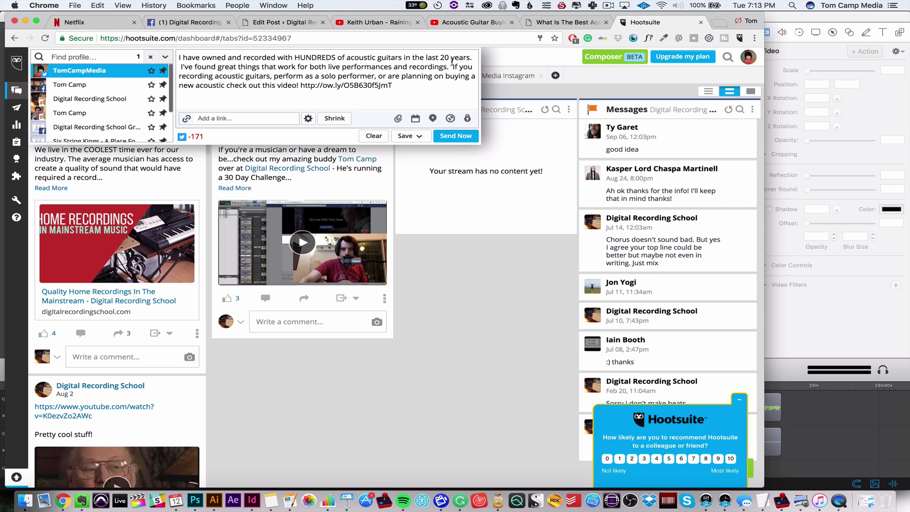
pyautogui.moveTo(453, 67); pyautogui.dragTo(179, 66)
pyautogui.press('BackSpace')
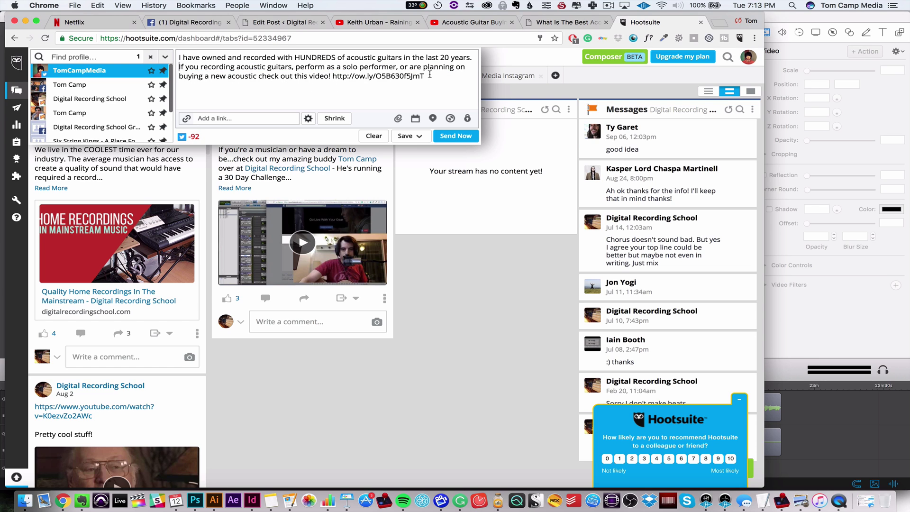
pyautogui.moveTo(426, 74); pyautogui.dragTo(333, 76)
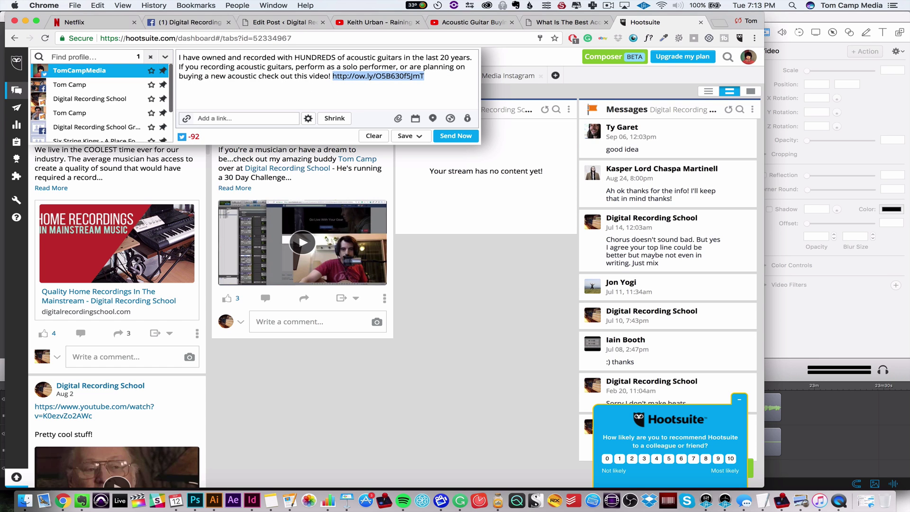
pyautogui.press('BackSpace')
pyautogui.press('super+z')
pyautogui.click(440, 76)
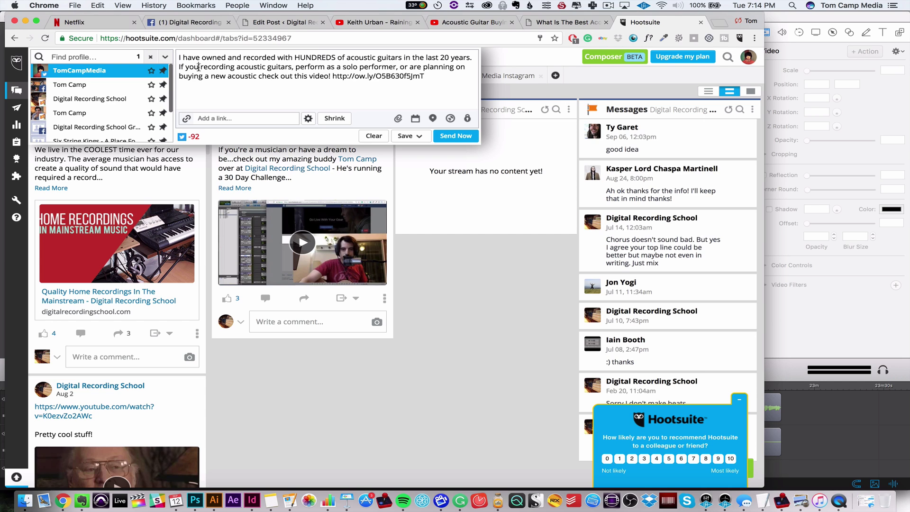
# Replace the wording after the first sentence with 'Check out this video!'.
pyautogui.write('are')
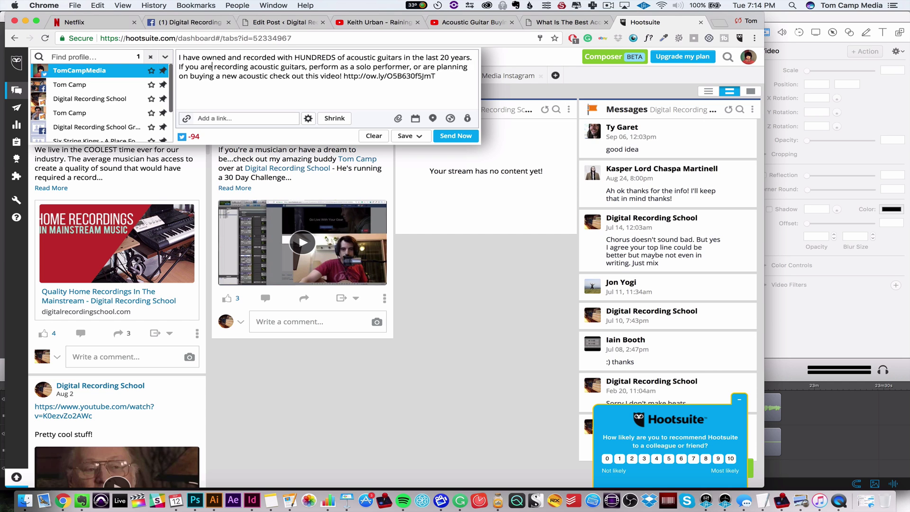
pyautogui.moveTo(468, 58); pyautogui.dragTo(176, 58)
pyautogui.press('super+z')
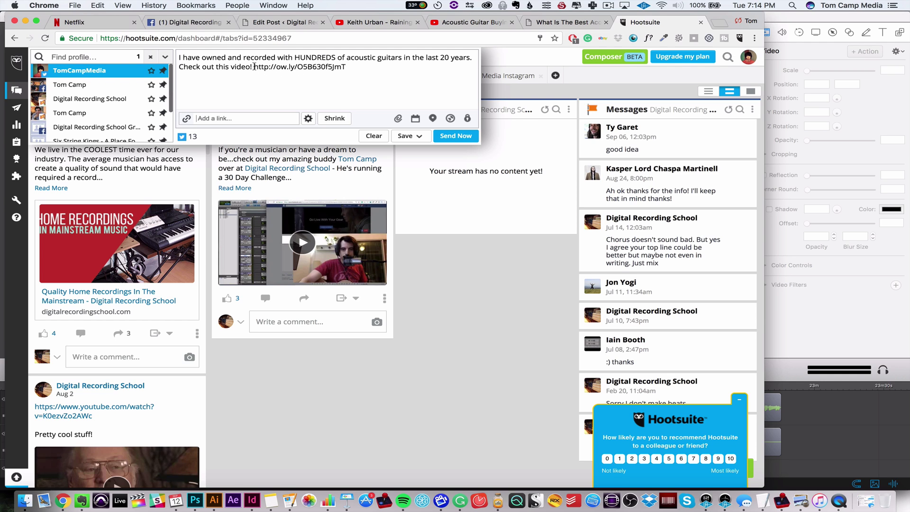
# Schedule the tweet for 2017-09-12 7:20 PM, then paste the full guitar message into a new post without Twitter.
pyautogui.click(416, 120)
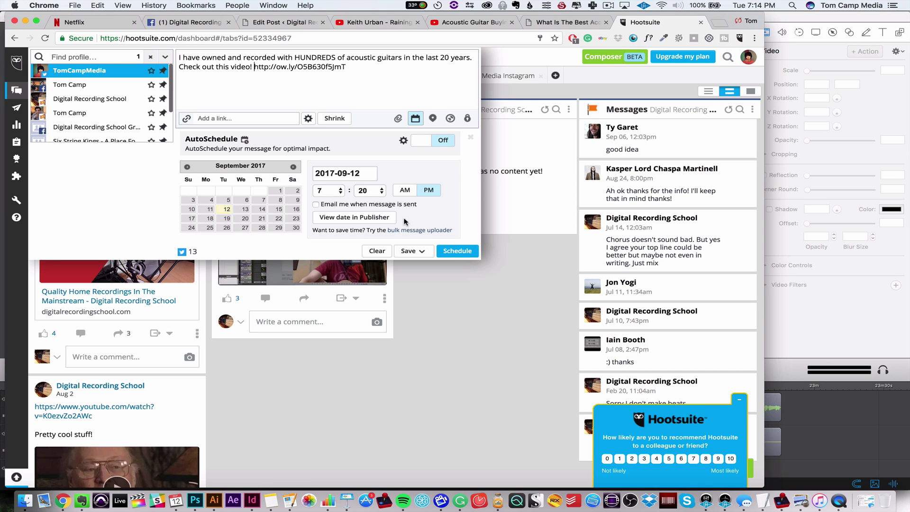
pyautogui.click(457, 252)
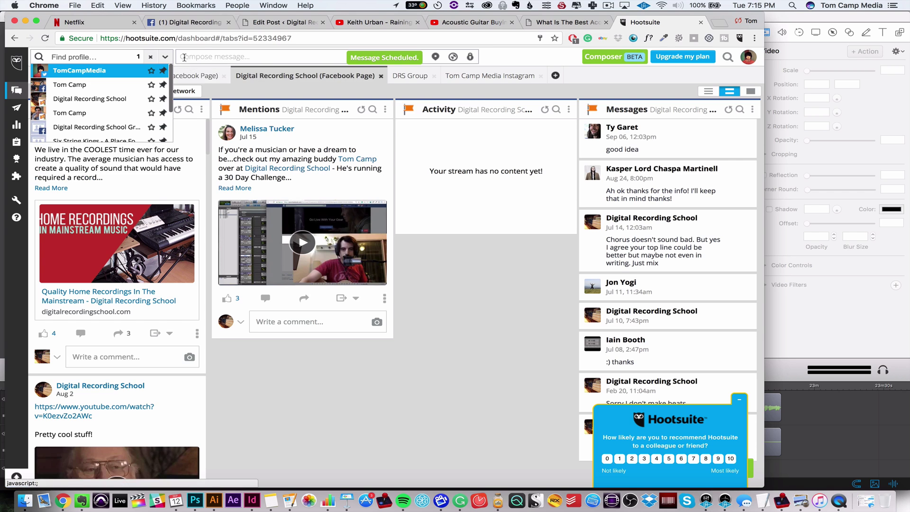
pyautogui.click(267, 55)
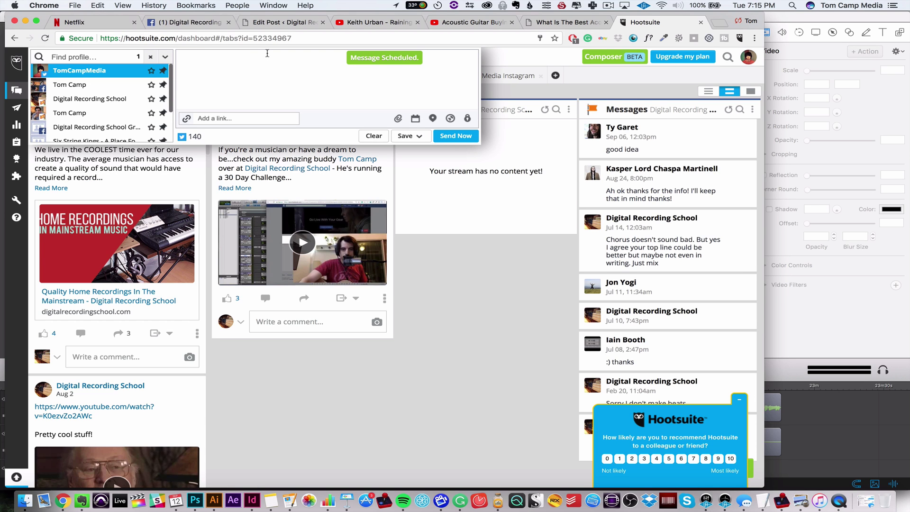
pyautogui.write("I have owned and recorded with HUNDREDS of acoustic guitars over the last 20 years. I've found great things that work for both live performances and recordings. If you recording acoustic guitars, perform as a solo performer, or are planning on buying a new acoustic check out this video! http://ow.ly/O5B630f5JmT")
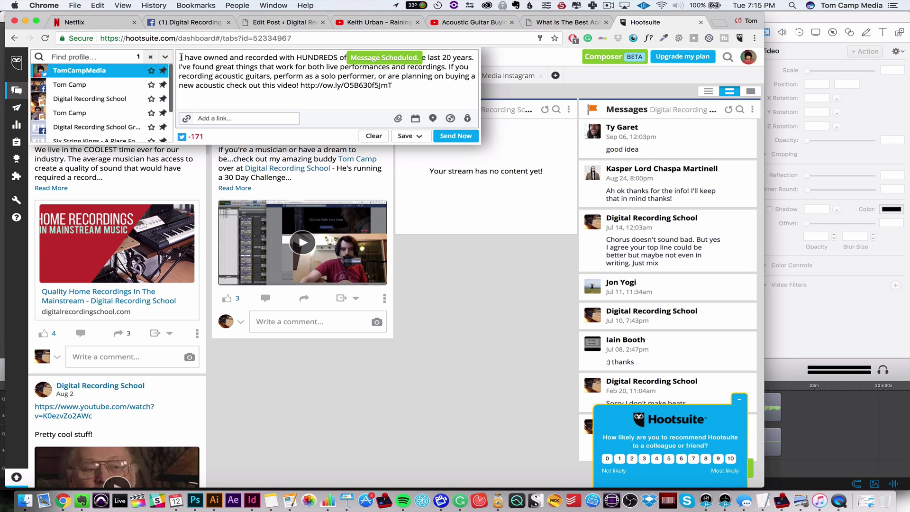
pyautogui.click(79, 70)
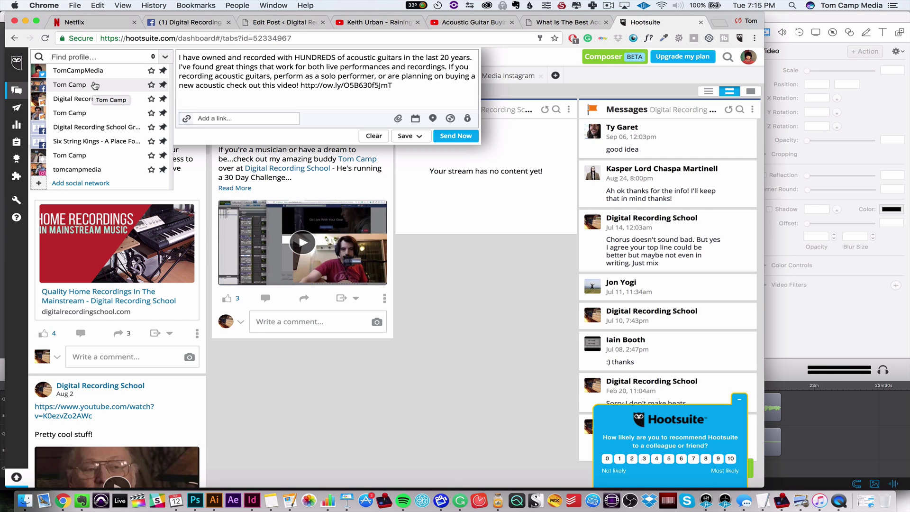
# Add Digital Recording School, its group and the personal Facebook profile as recipients.
pyautogui.click(87, 104)
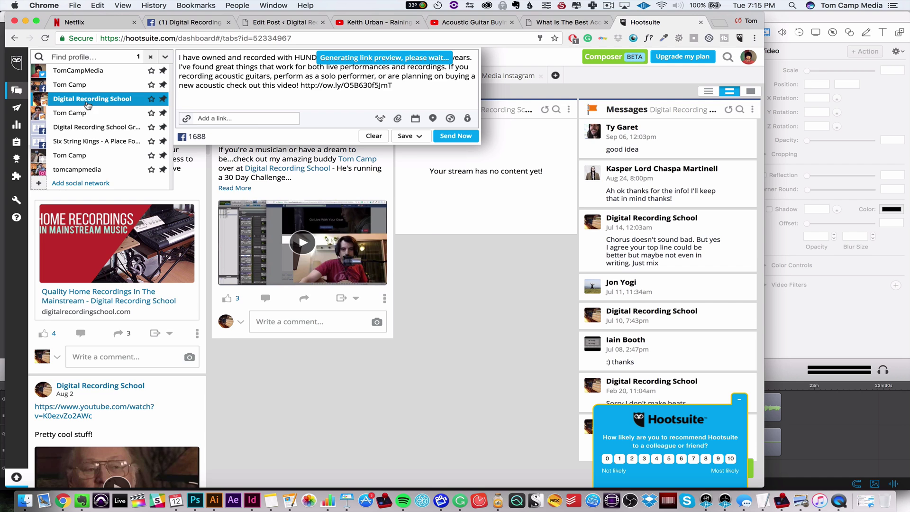
pyautogui.click(97, 127)
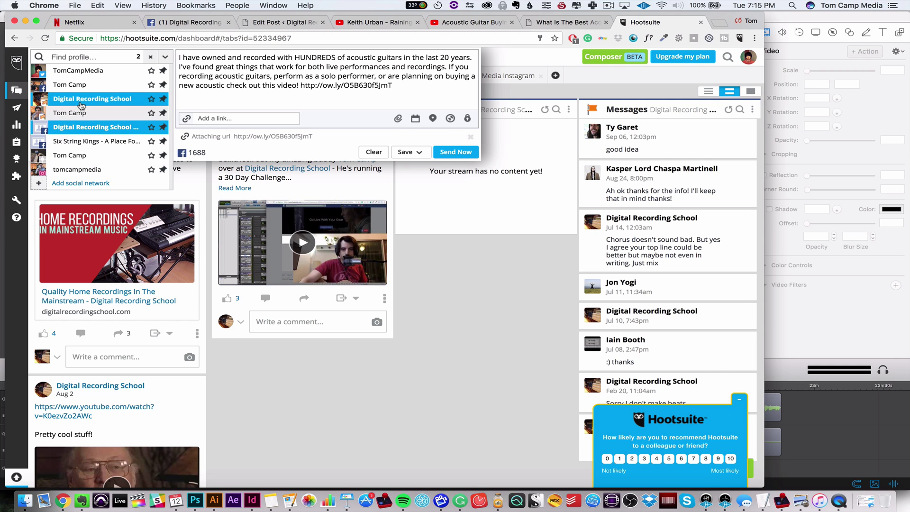
pyautogui.click(76, 86)
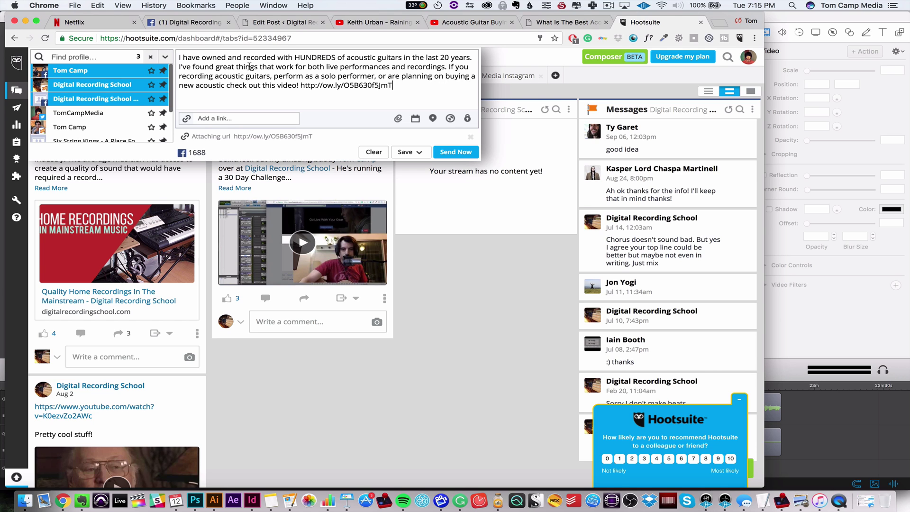
# Change 'things' to 'instruments', write 'are recording an acoustic guitar', and put the link on its own line.
pyautogui.press('BackSpace')
pyautogui.press('BackSpace')
pyautogui.press('BackSpace')
pyautogui.press('BackSpace')
pyautogui.press('BackSpace')
pyautogui.press('Delete')
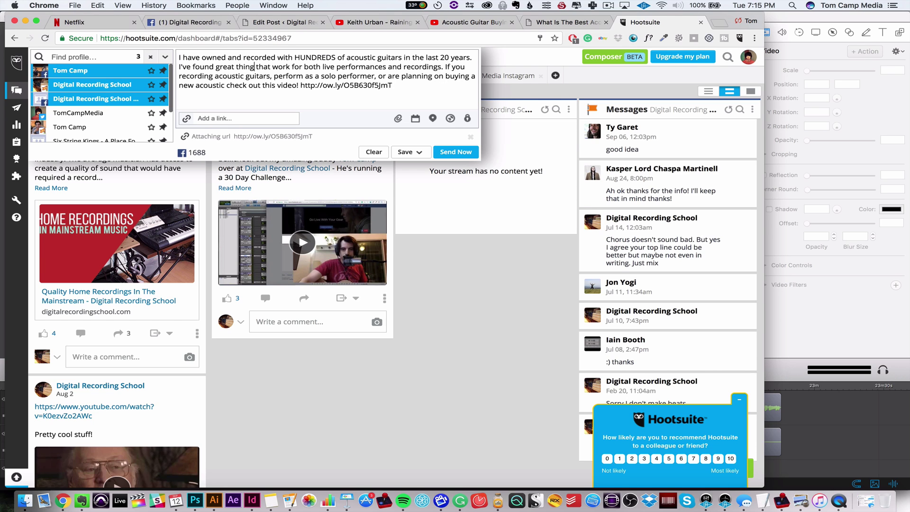
pyautogui.write('instruments')
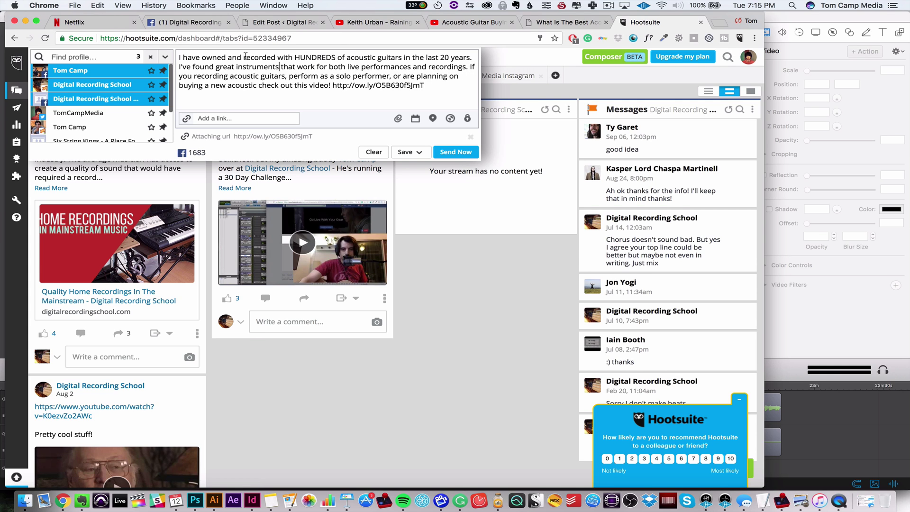
pyautogui.click(193, 76)
pyautogui.write('are')
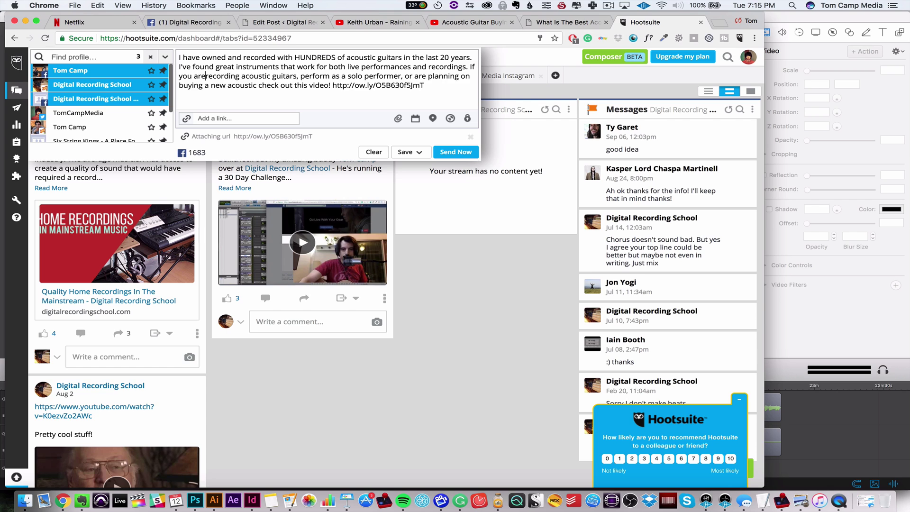
pyautogui.click(244, 76)
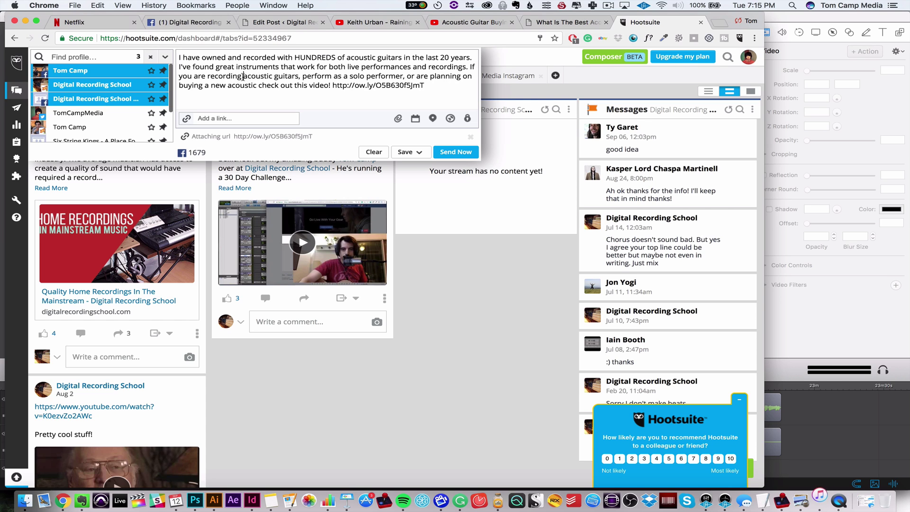
pyautogui.write('an a')
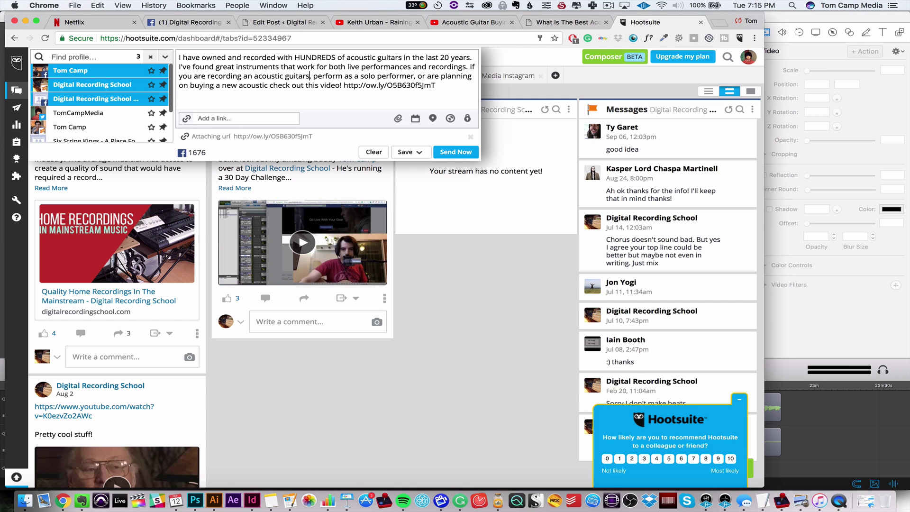
pyautogui.press('BackSpace')
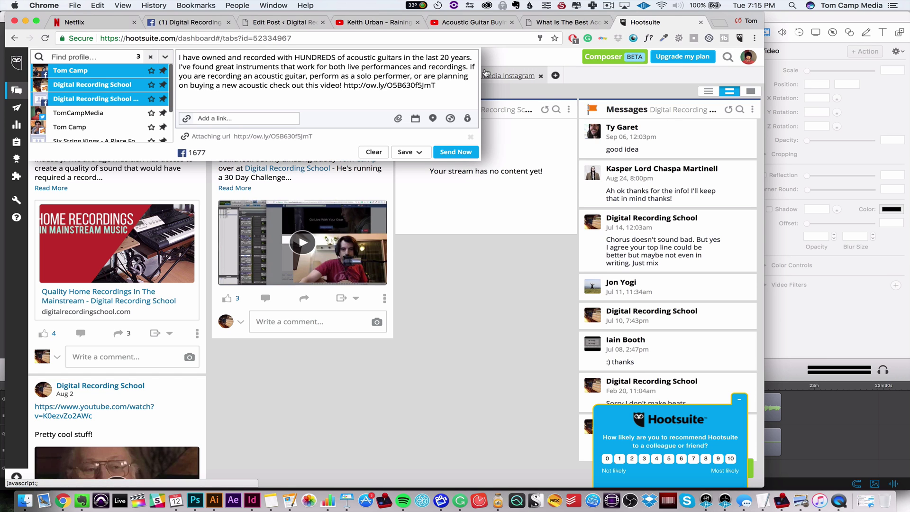
pyautogui.press('Return')
pyautogui.press('Return')
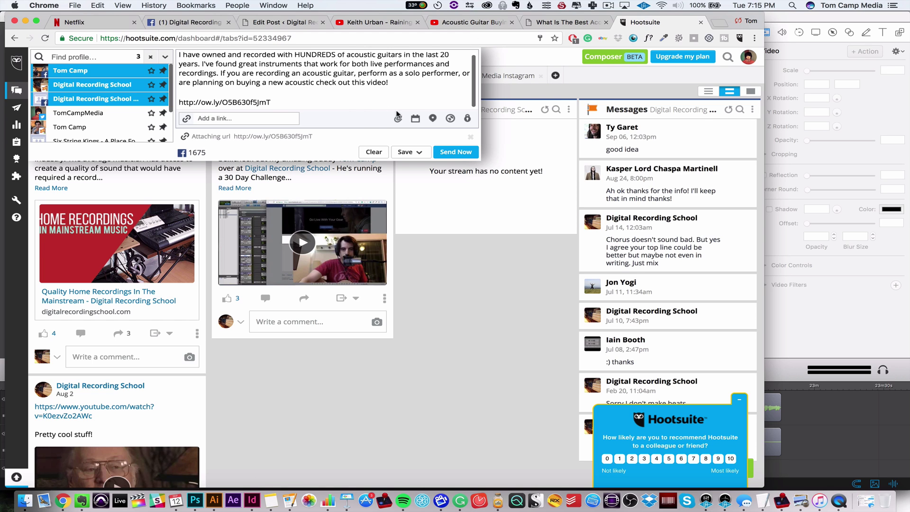
# Try scheduling the post for 7:20 PM and dismiss the too-soon error.
pyautogui.click(415, 119)
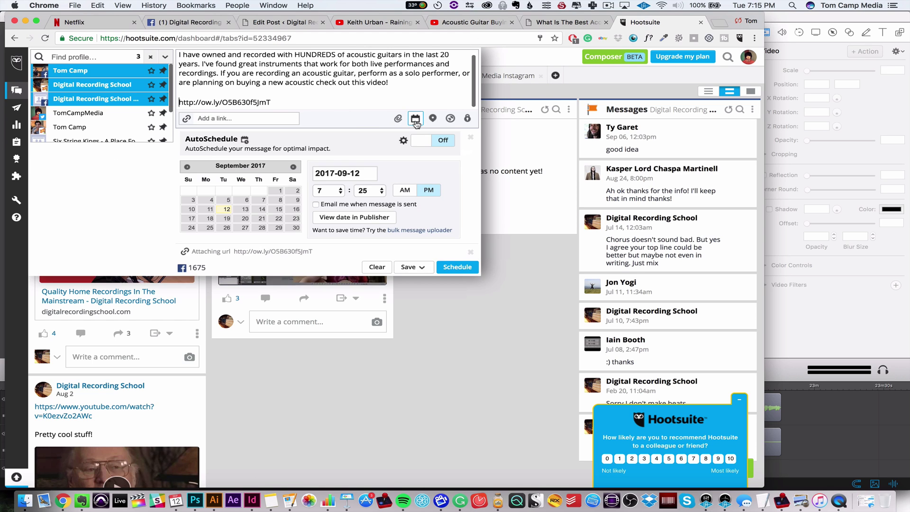
pyautogui.click(379, 192)
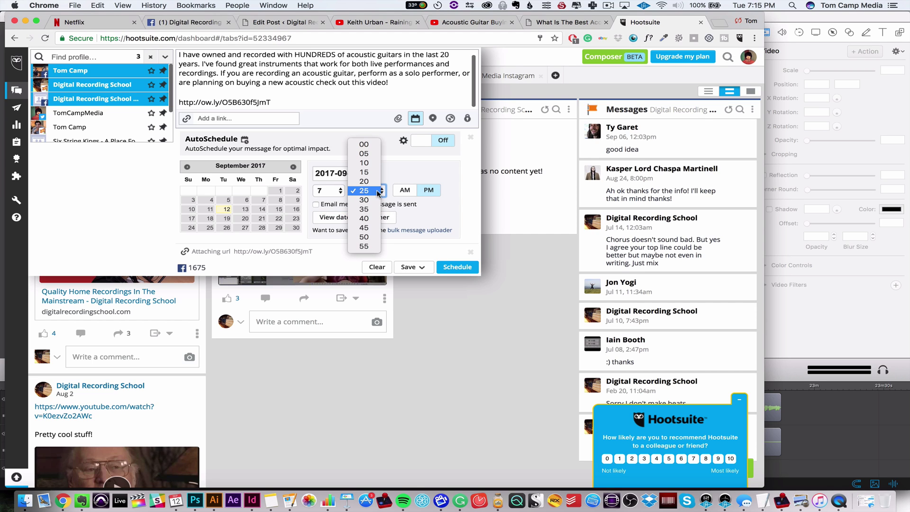
pyautogui.click(372, 181)
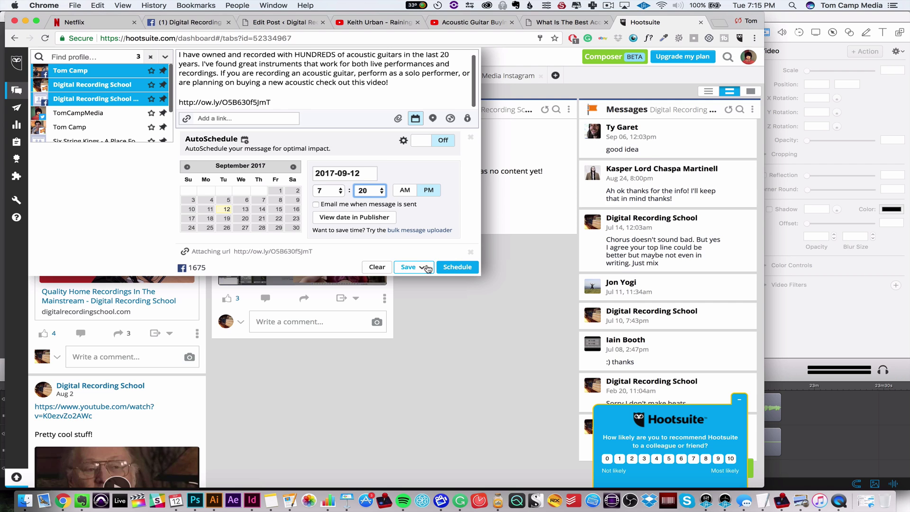
pyautogui.click(457, 267)
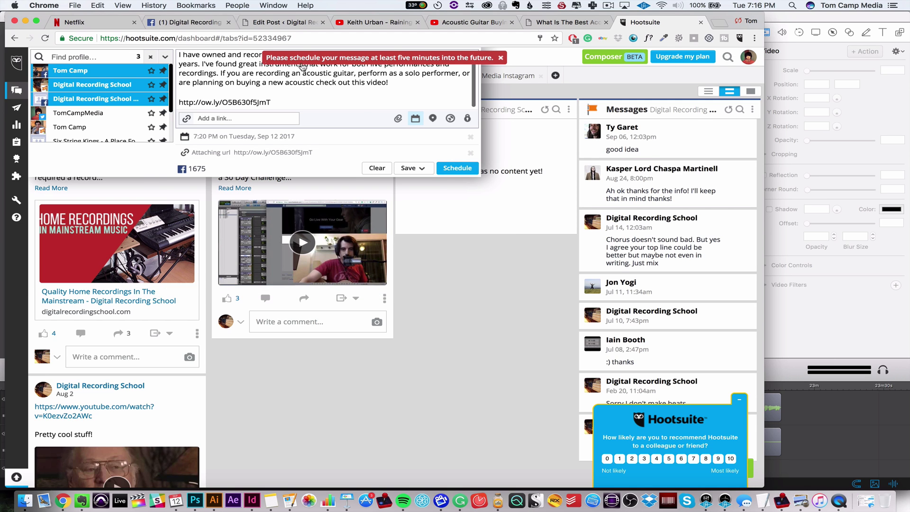
pyautogui.click(510, 83)
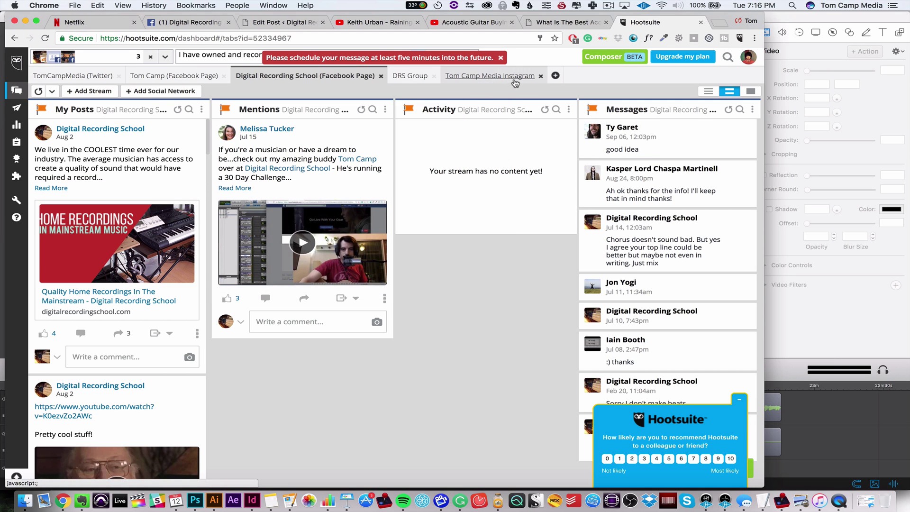
pyautogui.click(501, 59)
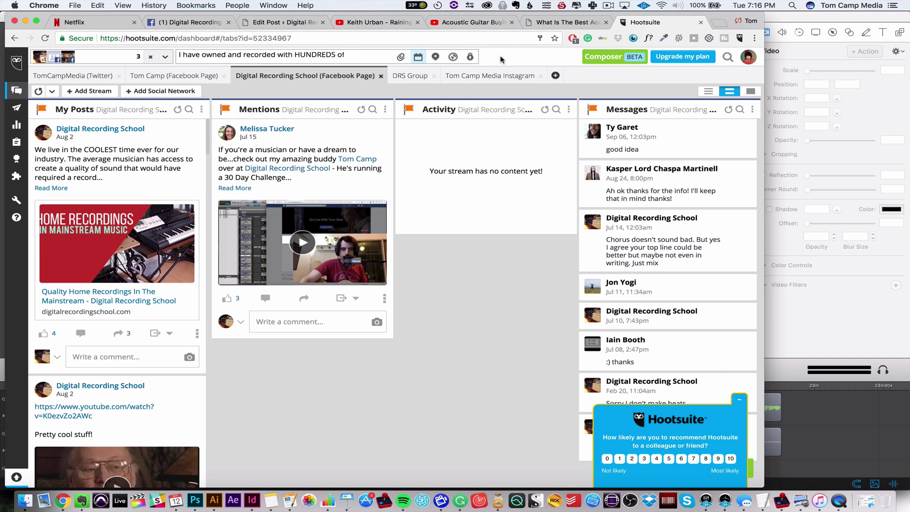
# Schedule the post for 7:25 PM on 2017-09-12 and refresh the streams.
pyautogui.click(223, 59)
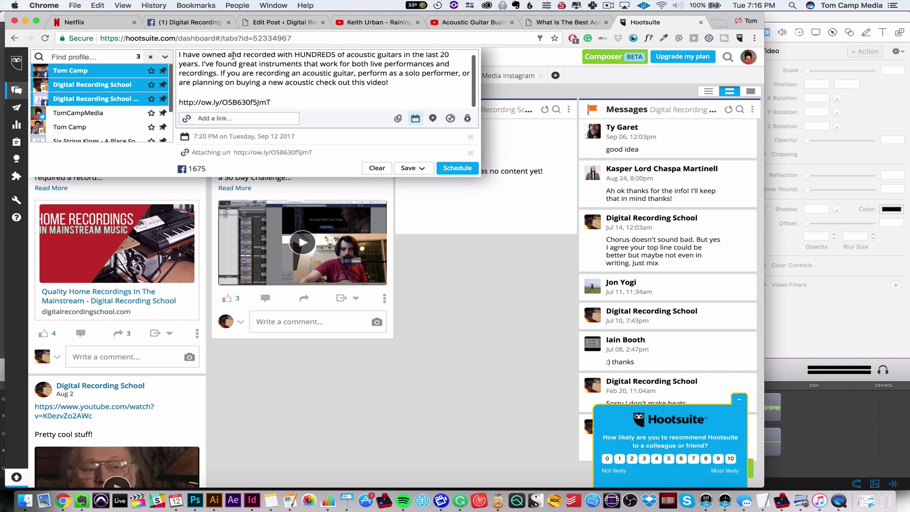
pyautogui.click(416, 118)
pyautogui.click(380, 190)
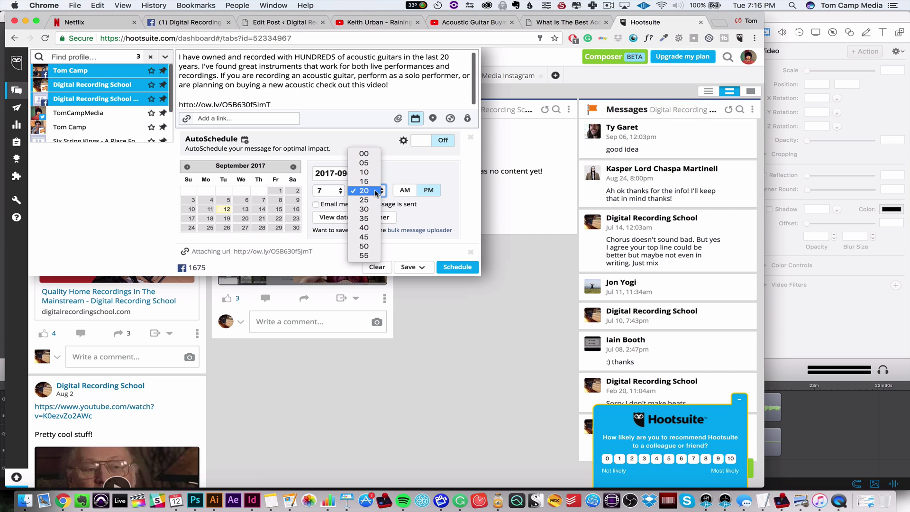
pyautogui.click(364, 200)
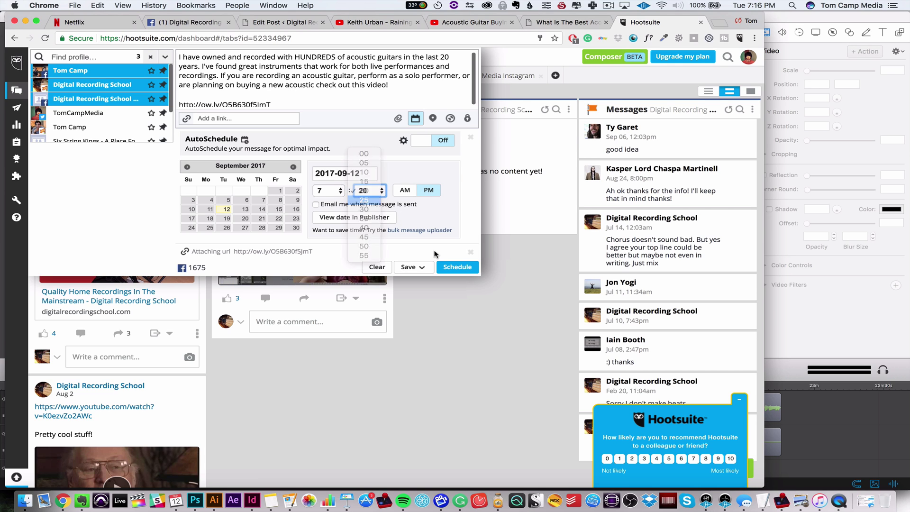
pyautogui.click(455, 270)
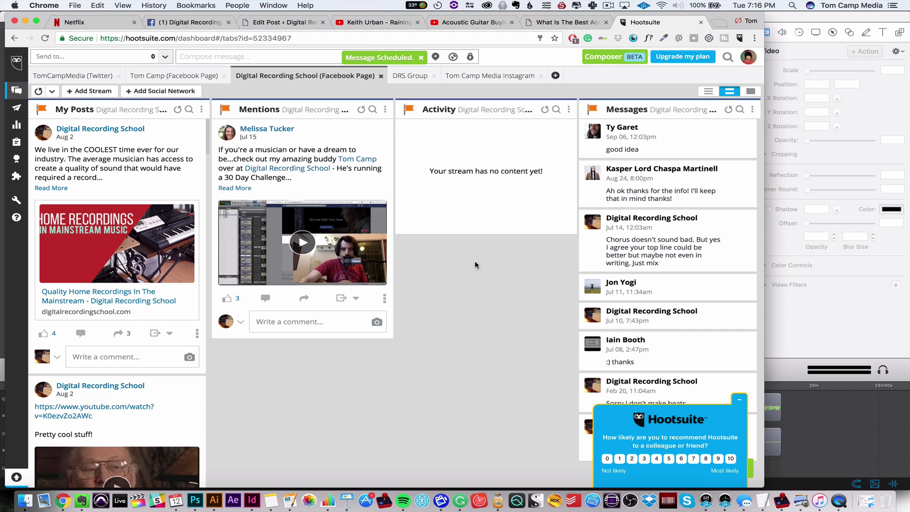
pyautogui.click(38, 91)
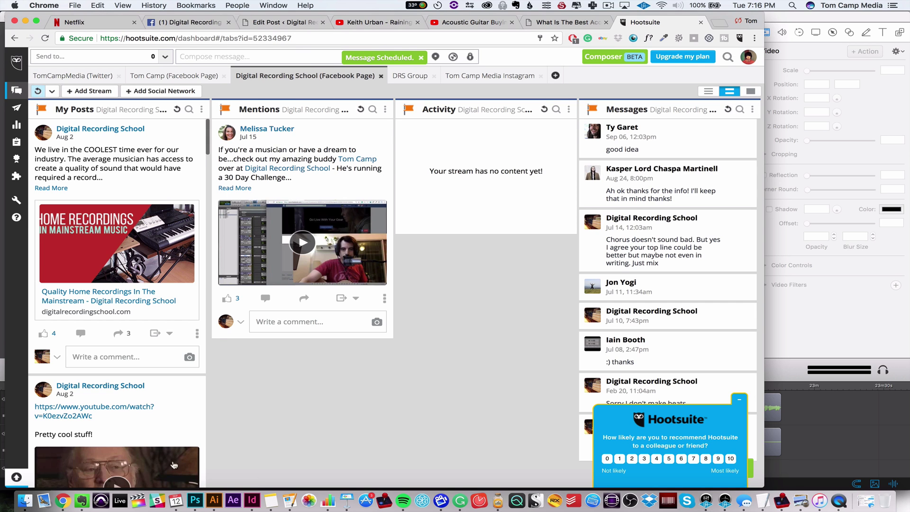
# Address a new post to the Instagram profile, paste the guitar paragraph and delete its closing phrase and link.
pyautogui.click(164, 57)
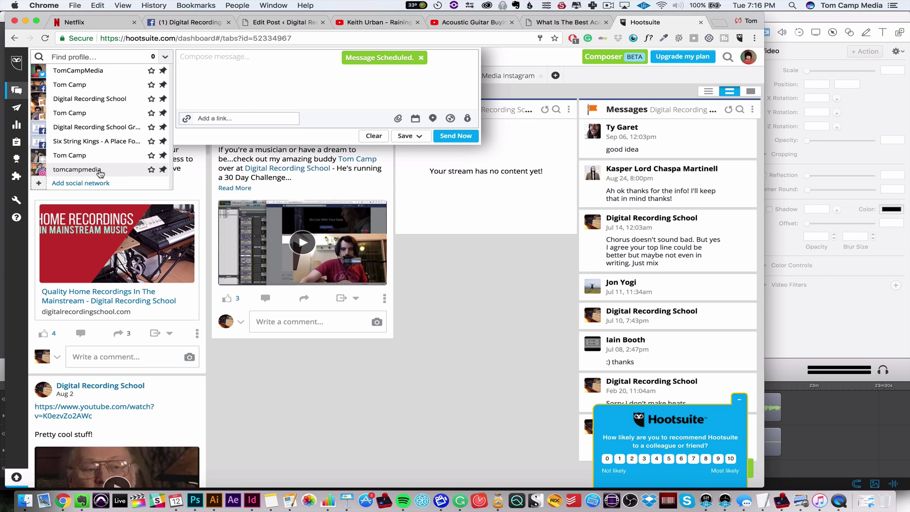
pyautogui.click(99, 174)
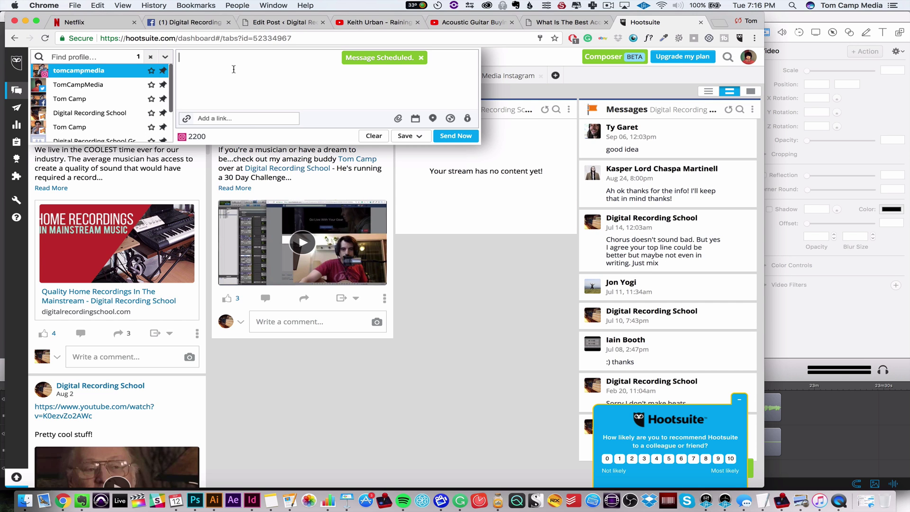
pyautogui.write("I have owned and recorded with HUNDREDS of guitars over the past 20 years. I've found great things that work for both live performances and recordings. If you recording acoustic guitars, perform as a solo performer, or are planning on buying a new acoustic check out this video! http://ow.ly/O5B630f5JmT")
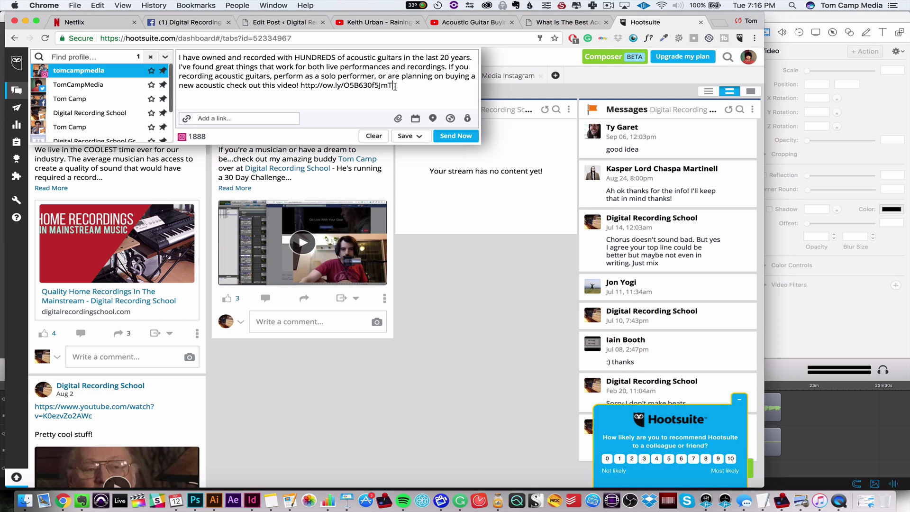
pyautogui.moveTo(395, 87); pyautogui.dragTo(260, 86)
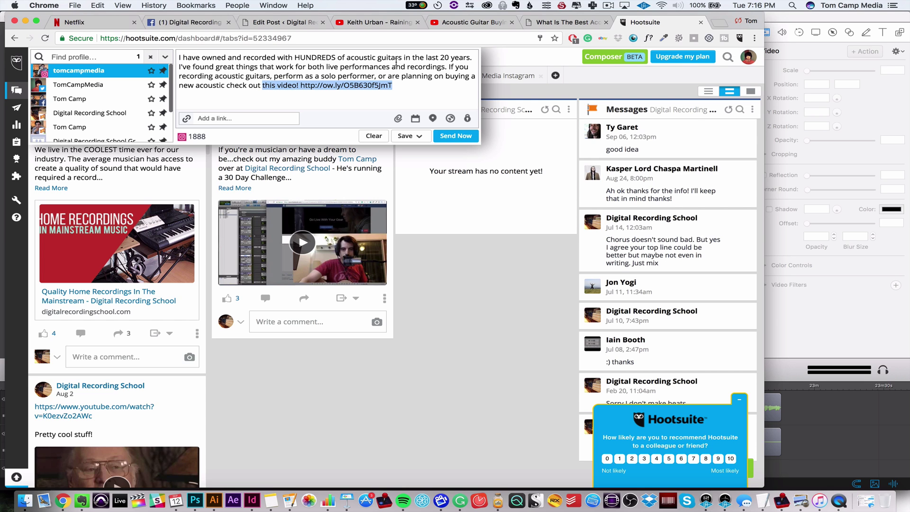
pyautogui.press('BackSpace')
# End the caption with 'my post' and attach AcousticElectric.jpg after previewing the images.
pyautogui.write('my post on DigitalRecordingSchool.com')
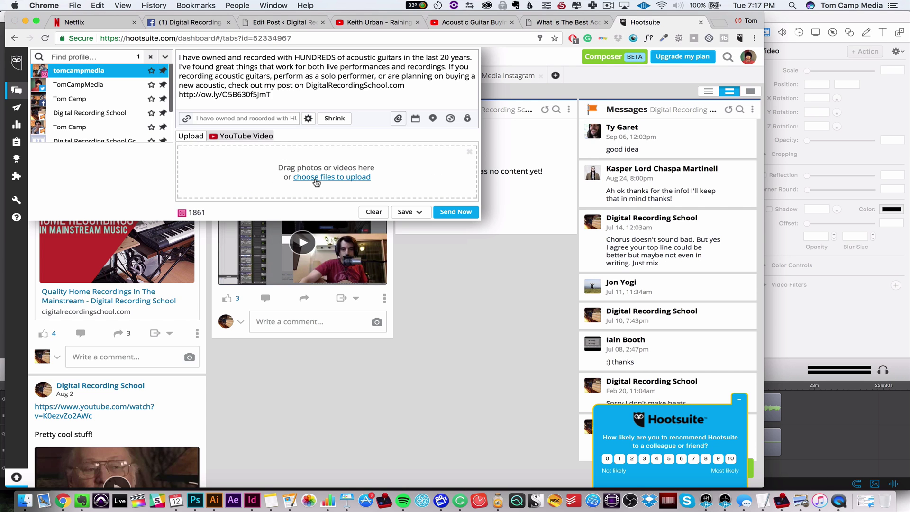
pyautogui.click(316, 179)
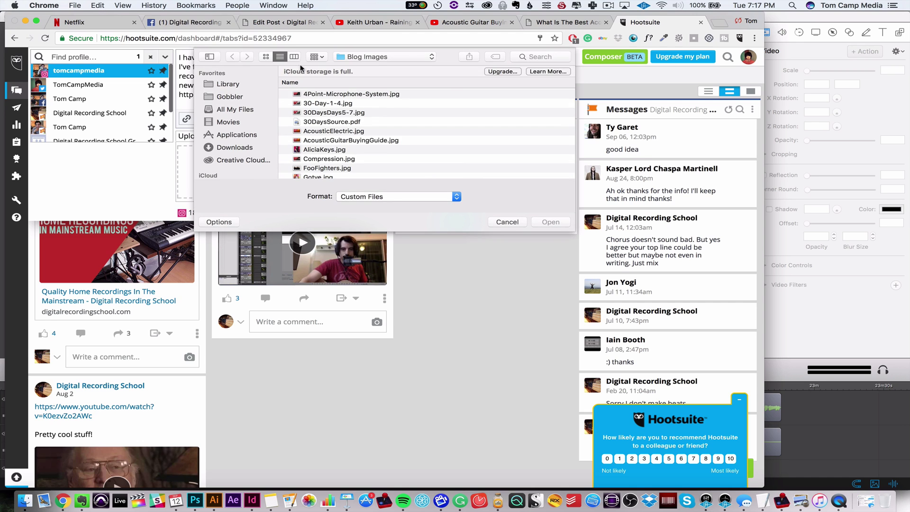
pyautogui.scroll(-2, 379, 142)
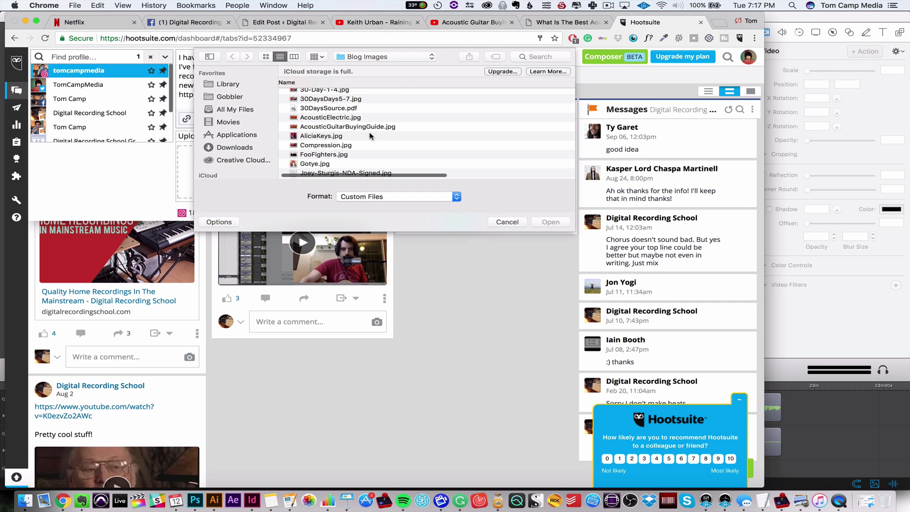
pyautogui.click(346, 118)
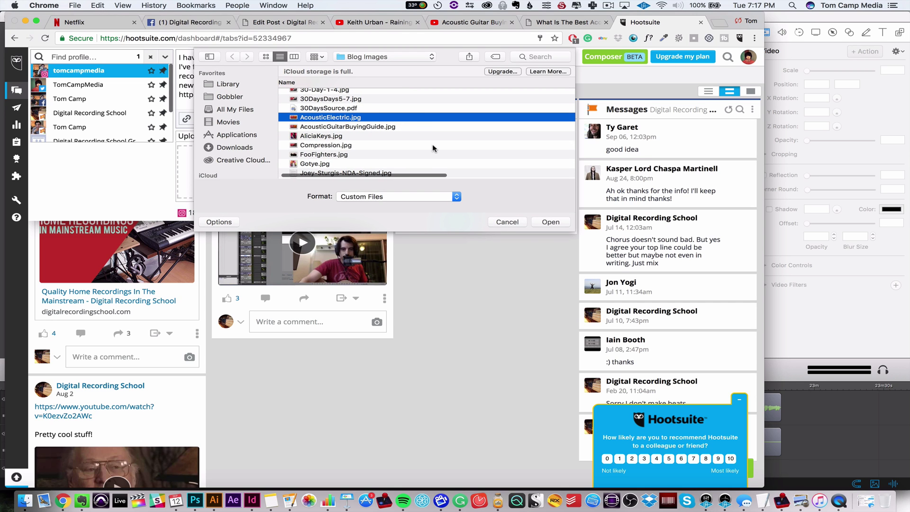
pyautogui.press('space')
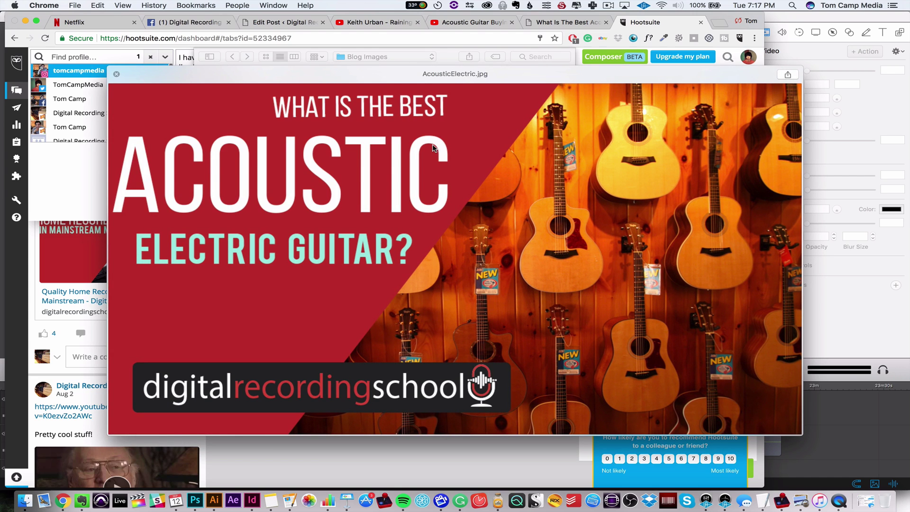
pyautogui.press('Down')
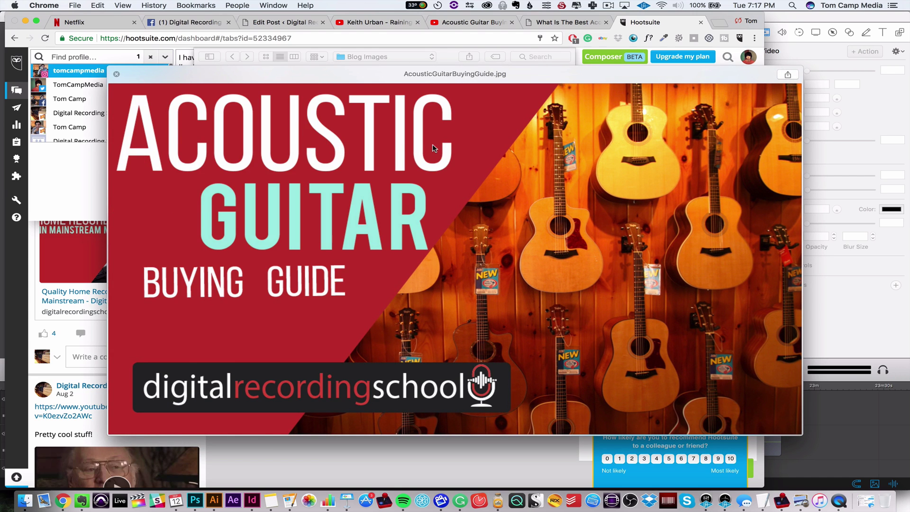
pyautogui.press('Up')
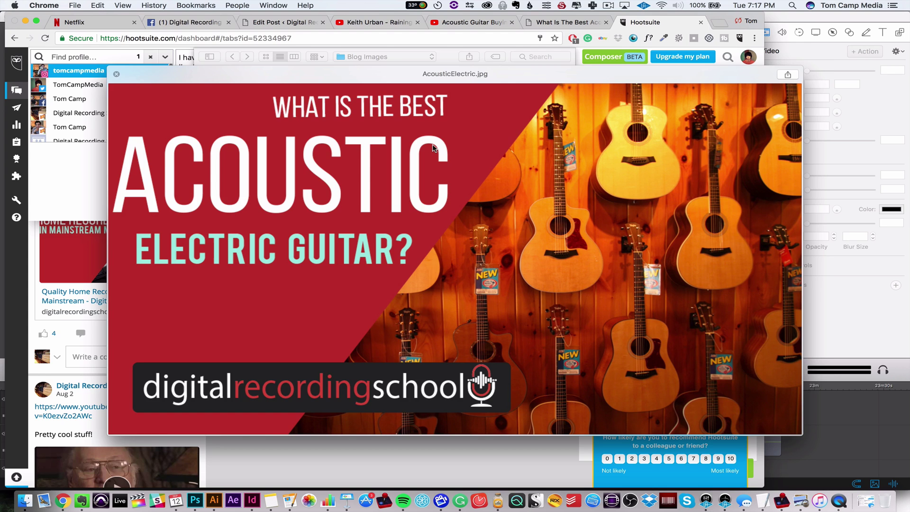
pyautogui.press('space')
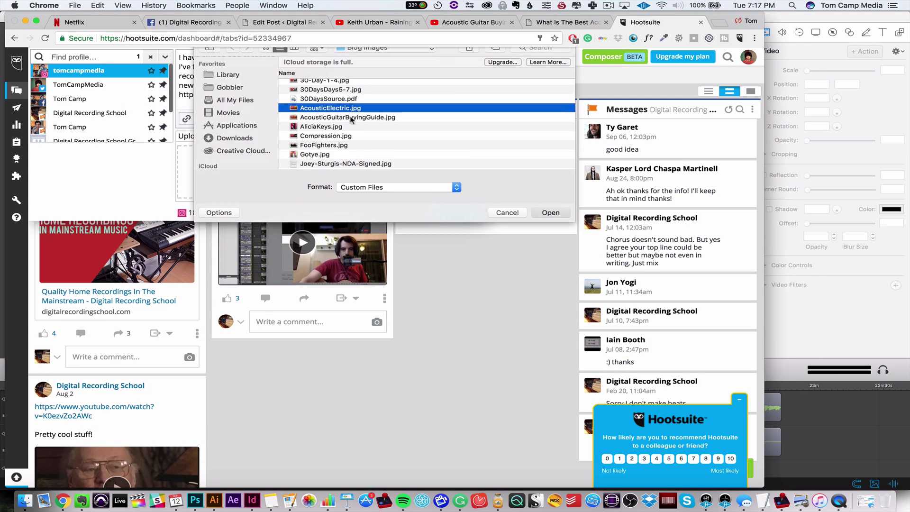
pyautogui.doubleClick(352, 119)
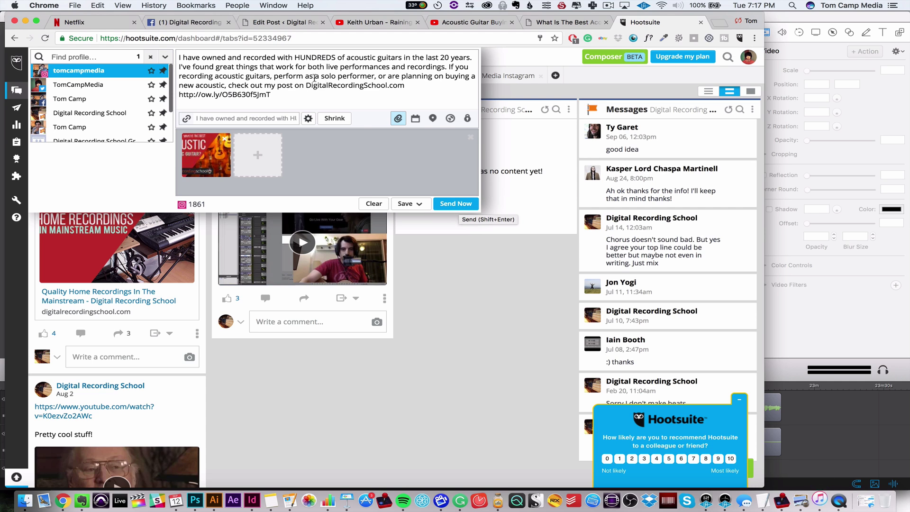
# Schedule the Instagram post for 7:25 PM on September 12, 2017, accepting the unshortened-link warning.
pyautogui.click(415, 119)
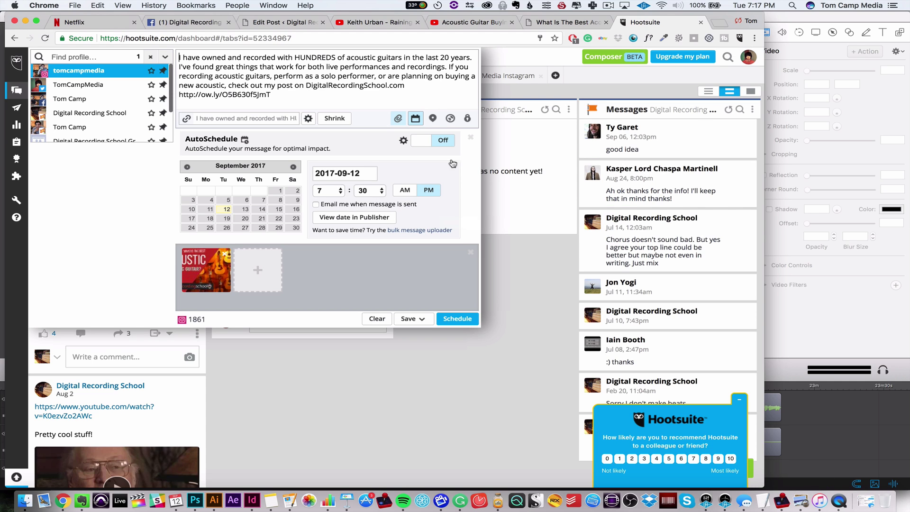
pyautogui.click(375, 191)
pyautogui.click(371, 190)
pyautogui.click(459, 319)
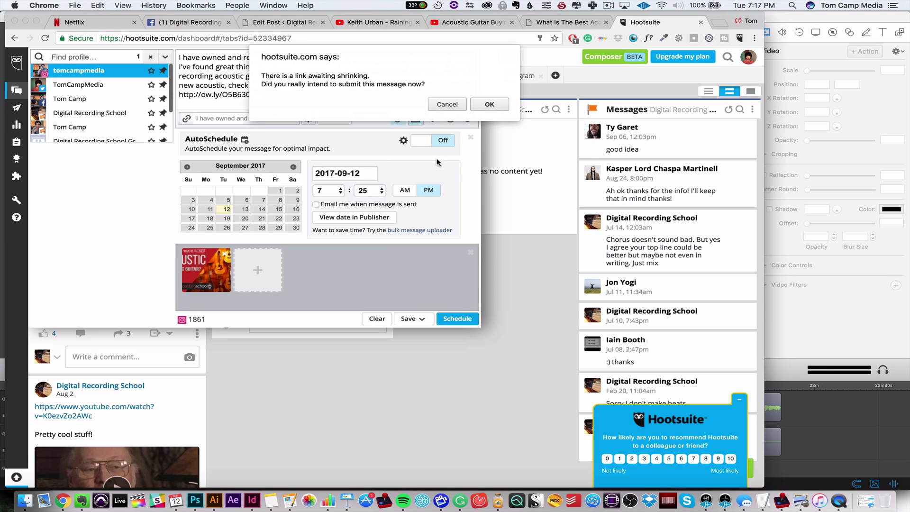
pyautogui.click(447, 104)
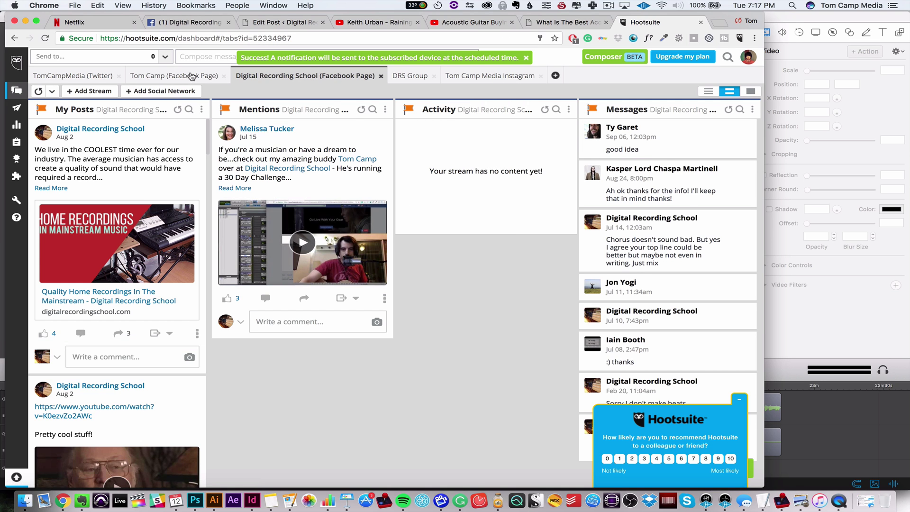
pyautogui.moveTo(19, 106)
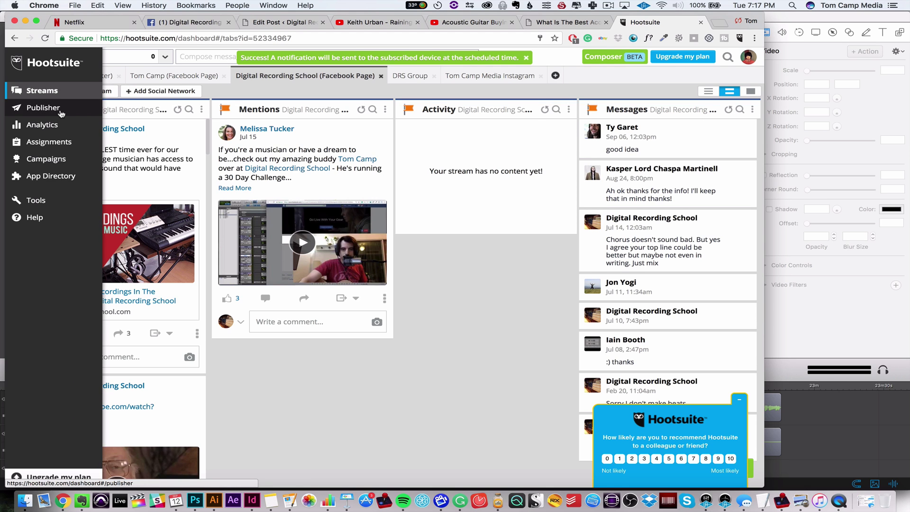
# Show Publisher drafts filtered by all seven profiles, including Six String Kings and Digital Recording School.
pyautogui.click(61, 112)
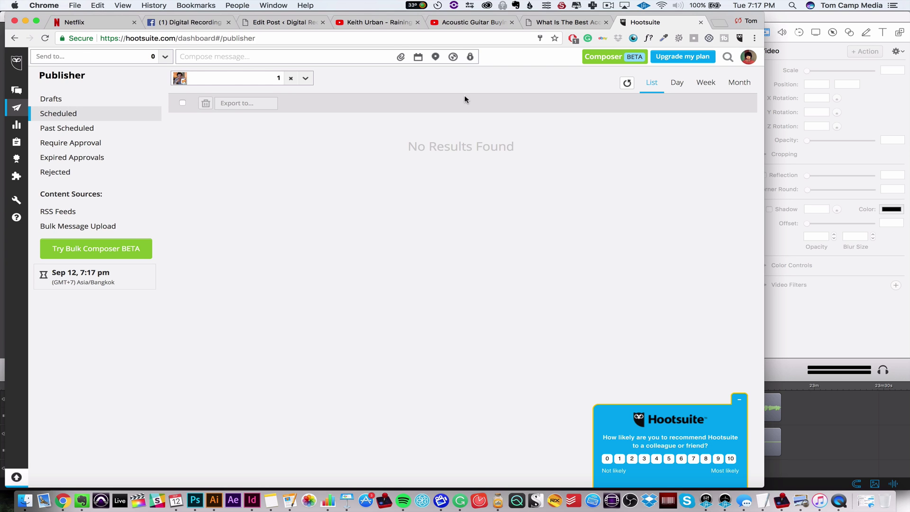
pyautogui.click(67, 100)
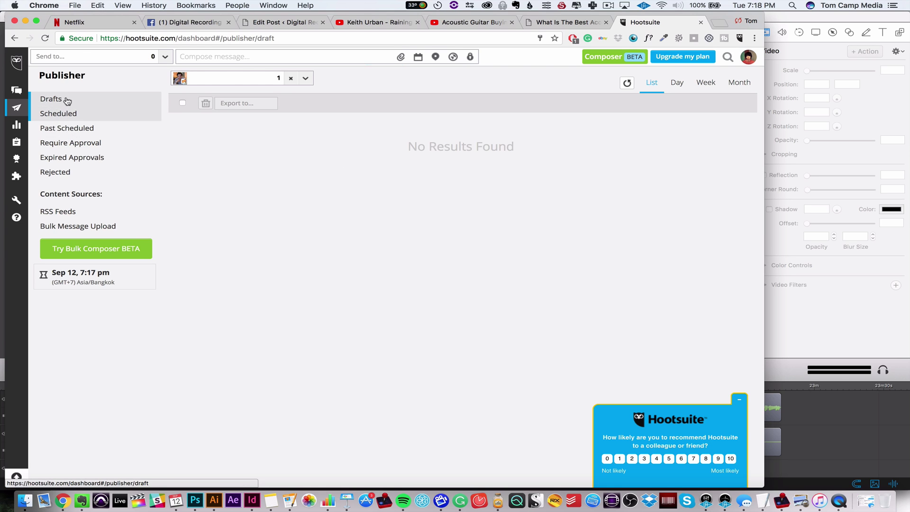
pyautogui.click(245, 75)
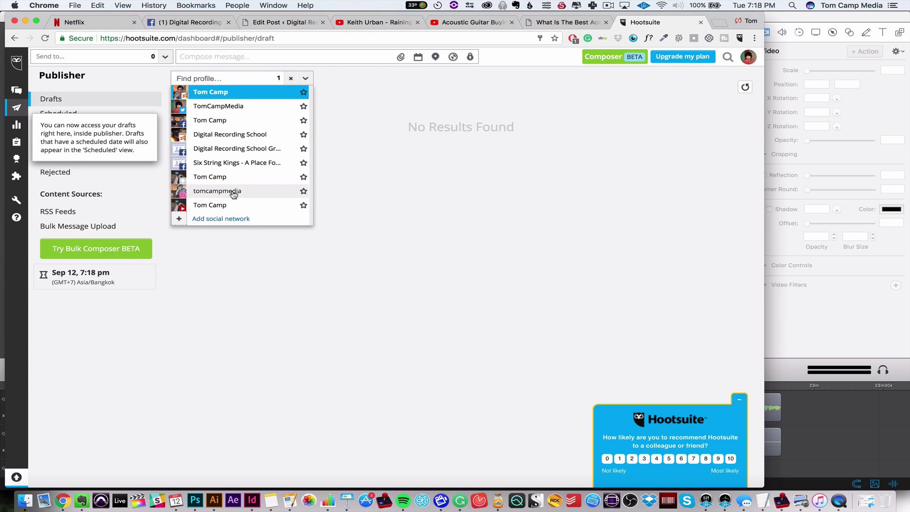
pyautogui.click(219, 205)
pyautogui.click(231, 162)
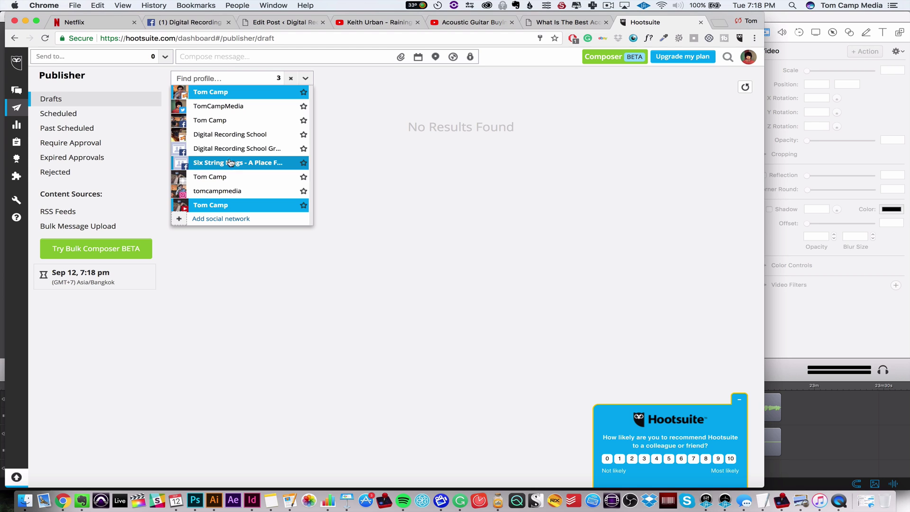
pyautogui.click(235, 149)
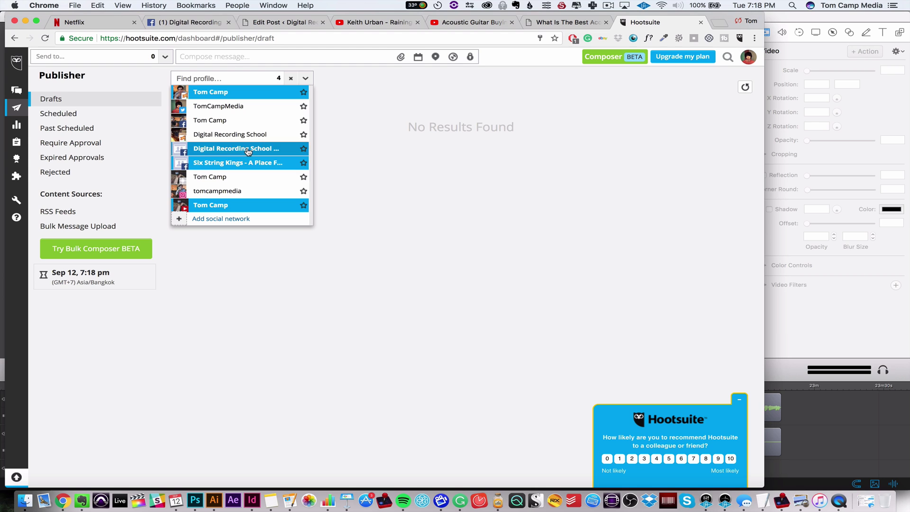
pyautogui.click(232, 120)
pyautogui.click(230, 134)
pyautogui.click(218, 106)
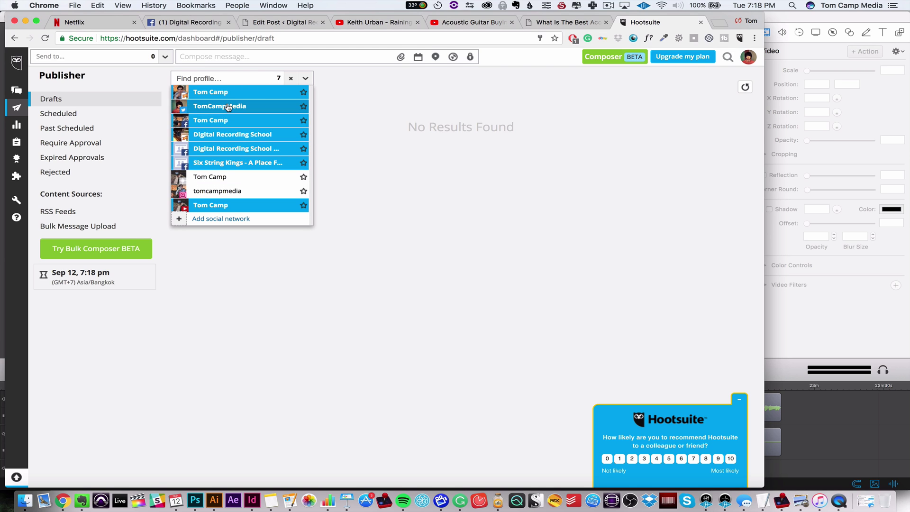
# View scheduled posts by week and day, settling on the September 2017 month calendar.
pyautogui.click(72, 114)
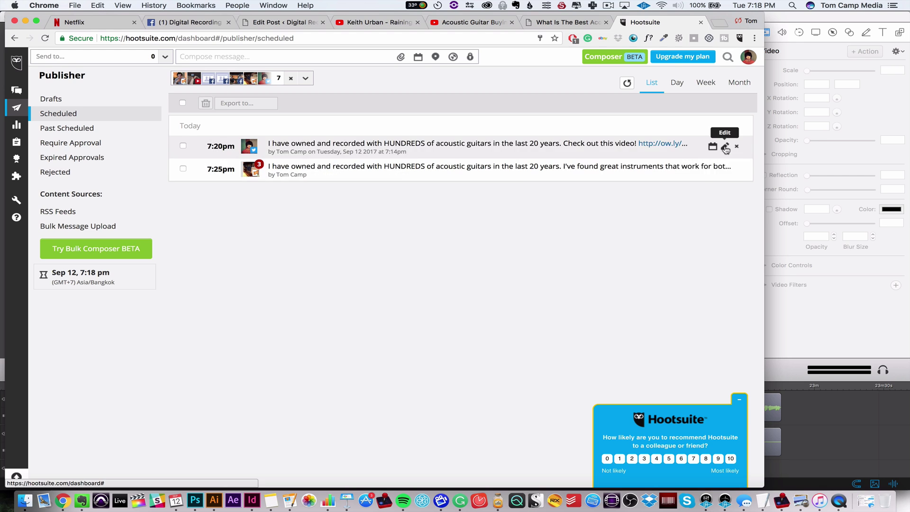
pyautogui.click(694, 84)
pyautogui.click(678, 84)
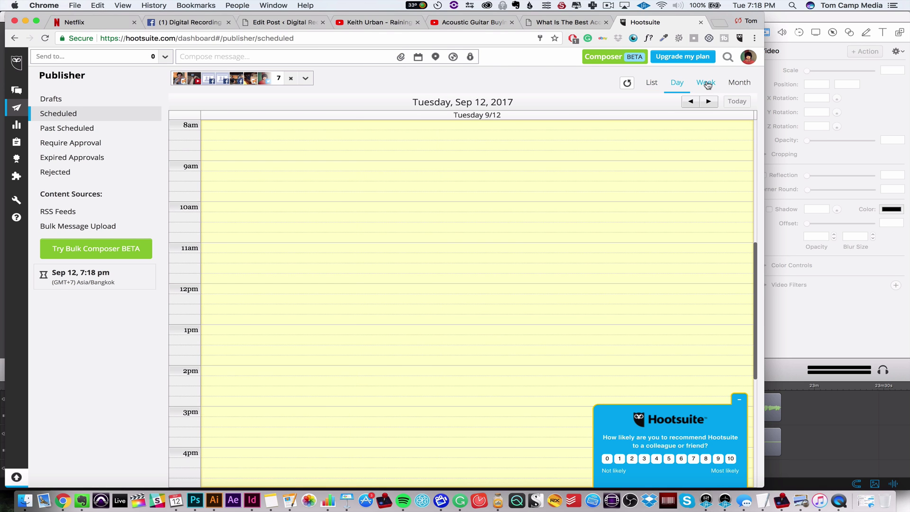
pyautogui.click(706, 83)
pyautogui.click(739, 83)
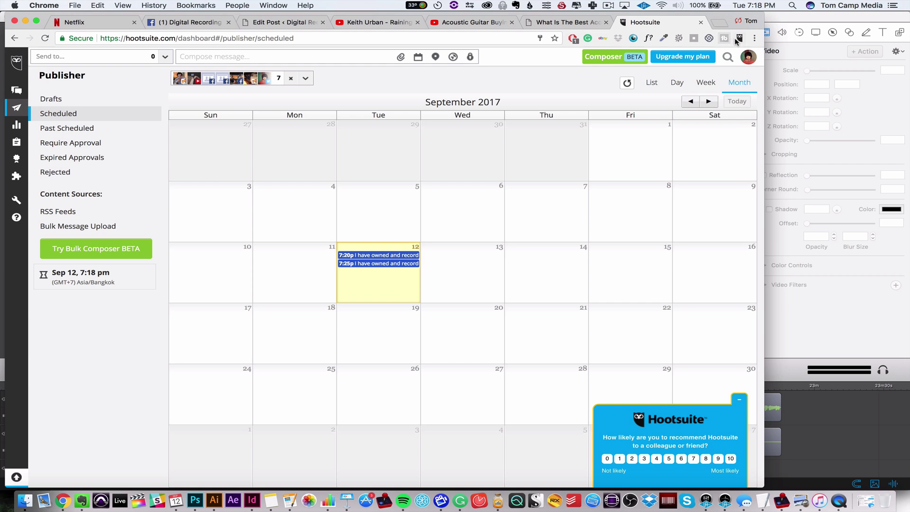
# In a new tab, search for Steven Slate to load the Golden Age Music article.
pyautogui.click(718, 22)
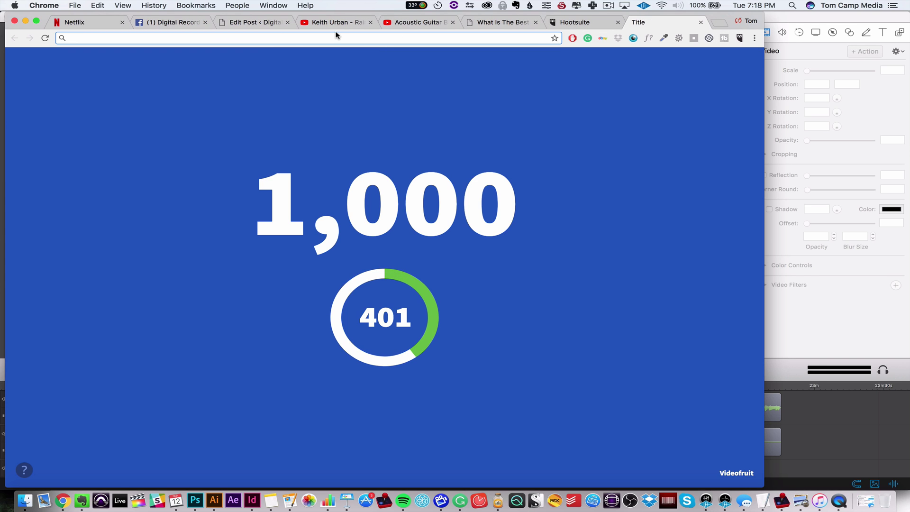
pyautogui.write('www.')
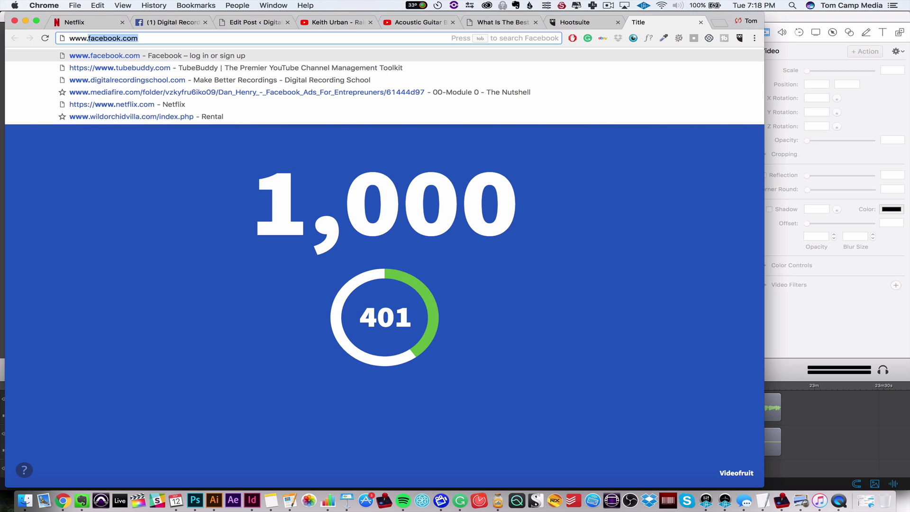
pyautogui.press('BackSpace')
pyautogui.press('BackSpace')
pyautogui.press('BackSpace')
pyautogui.press('BackSpace')
pyautogui.press('BackSpace')
pyautogui.write('acoustic guitar blog')
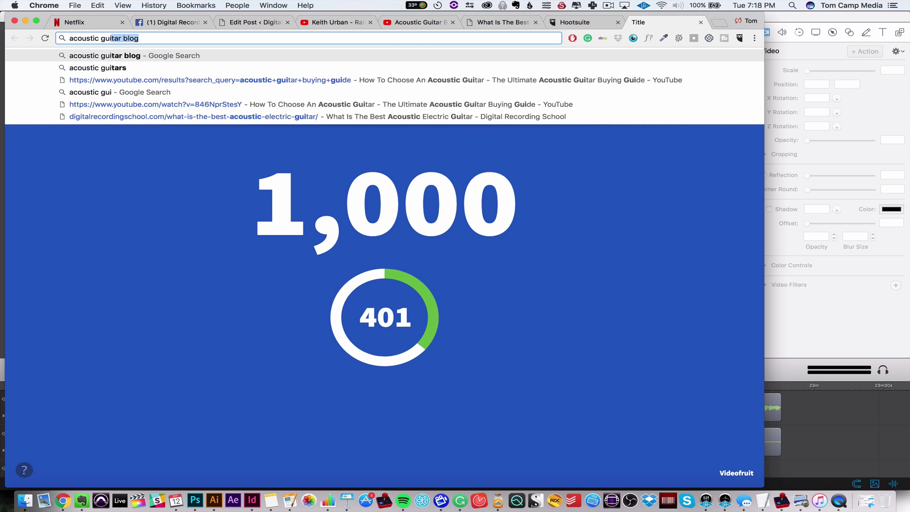
pyautogui.press('super+a')
pyautogui.write('recording')
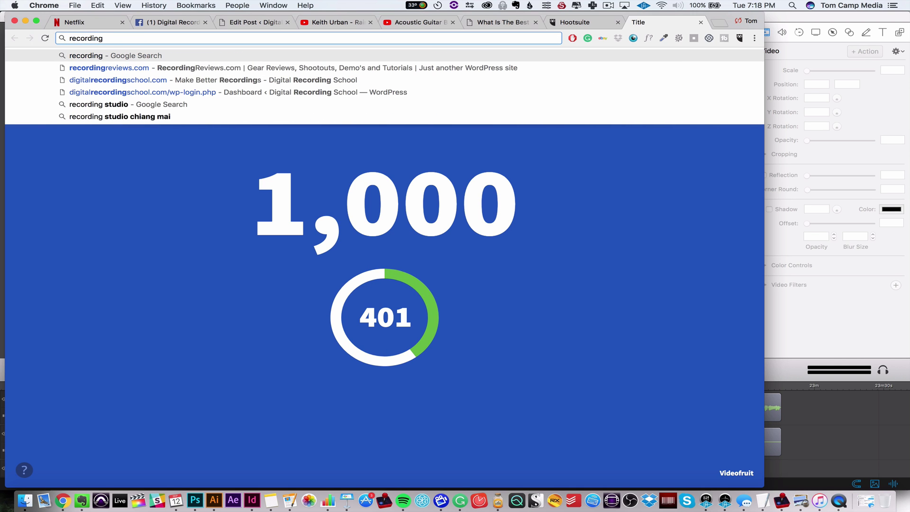
pyautogui.press('super+a')
pyautogui.write('steve s')
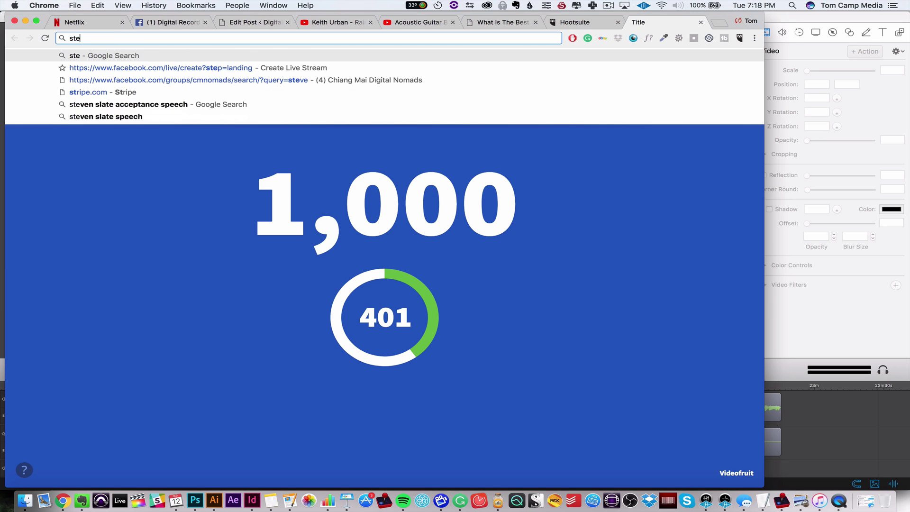
pyautogui.press('BackSpace')
pyautogui.press('BackSpace')
pyautogui.write('n slate')
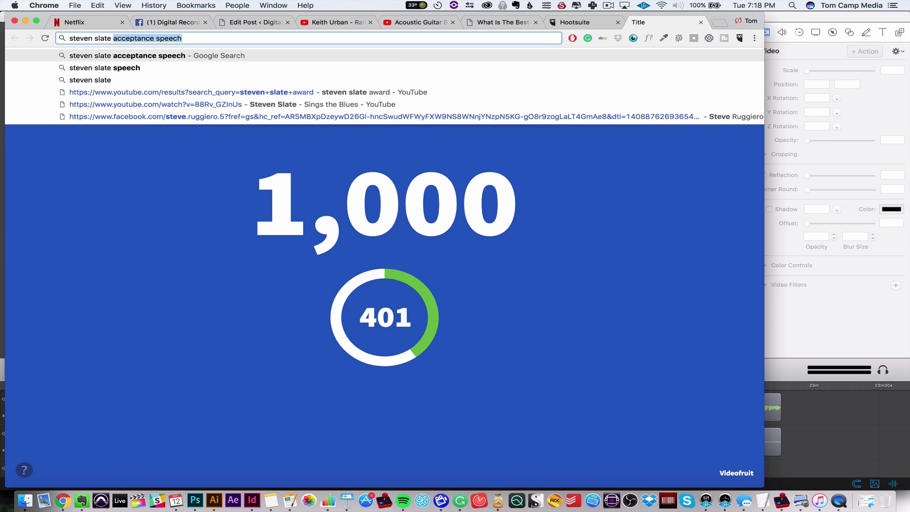
pyautogui.write('v')
pyautogui.press('Return')
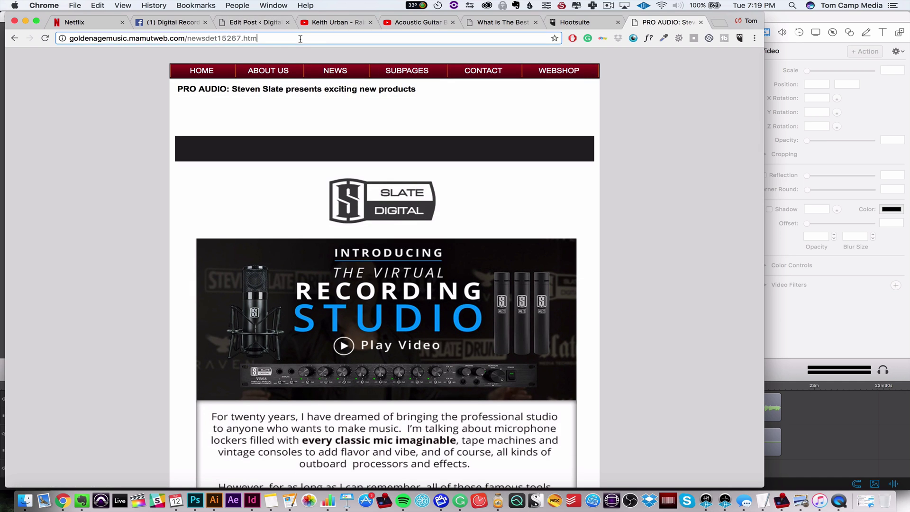
# Bring up the Hootlet share composer for the Steven Slate article, closing and reopening it once.
pyautogui.click(738, 40)
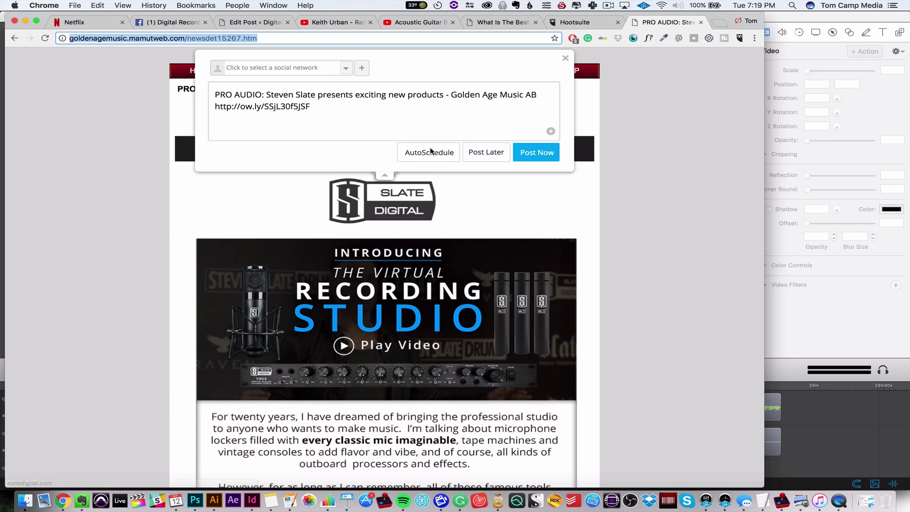
pyautogui.click(314, 63)
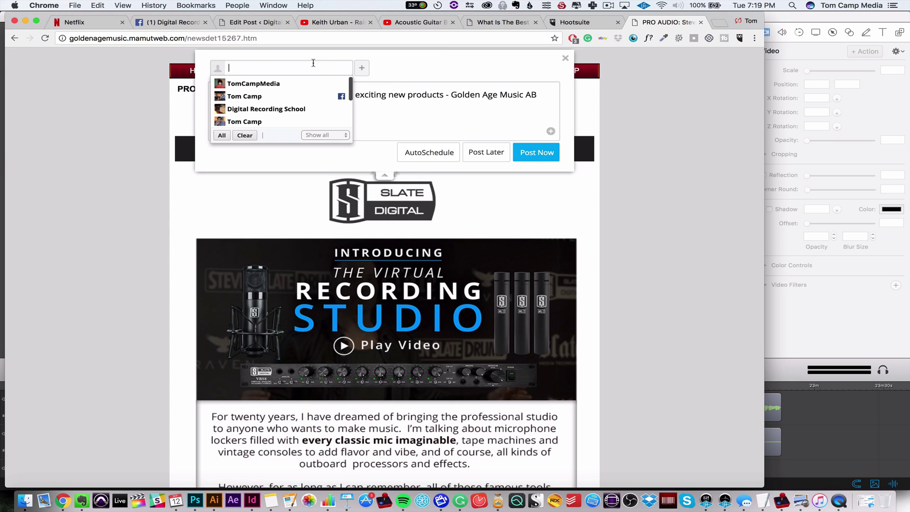
pyautogui.click(398, 86)
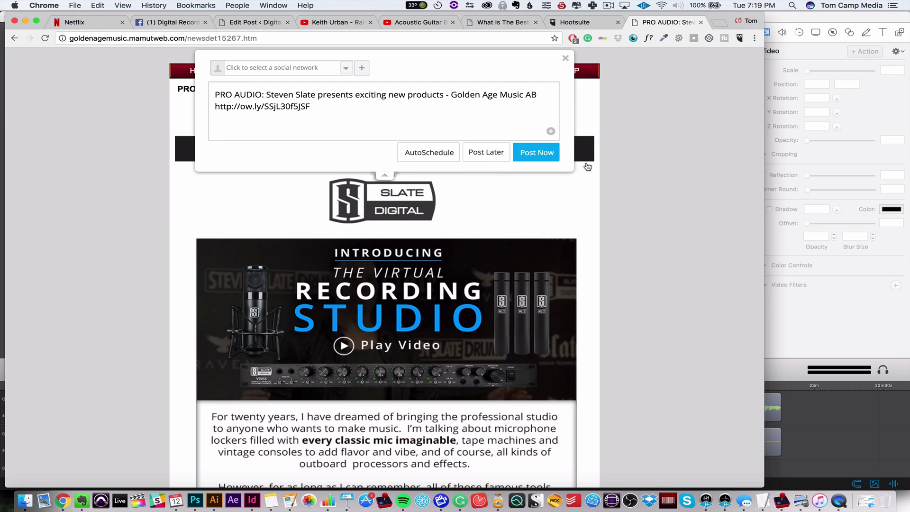
pyautogui.click(565, 59)
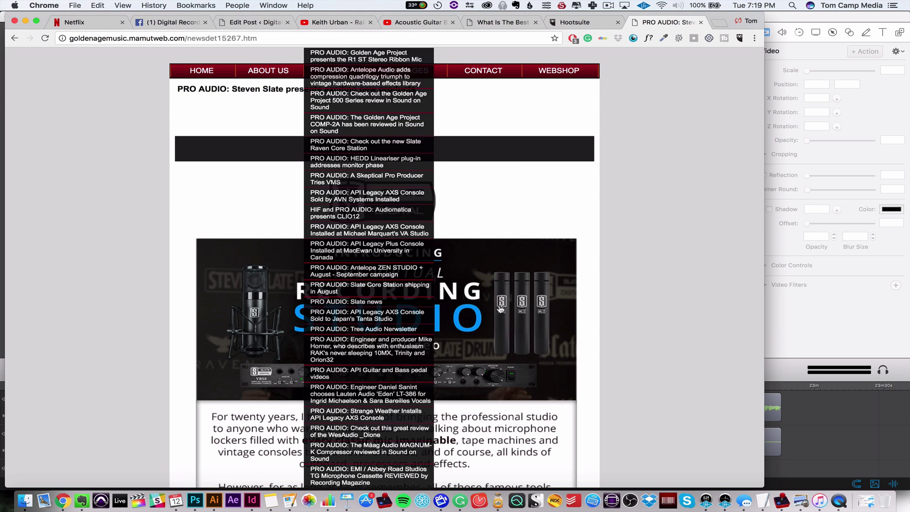
pyautogui.scroll(-5, 501, 309)
pyautogui.scroll(3, 456, 328)
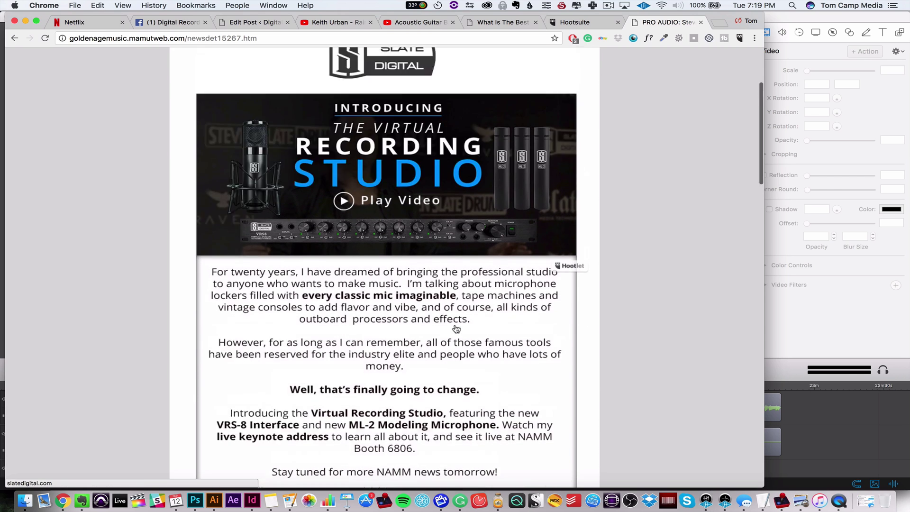
pyautogui.scroll(3, 456, 329)
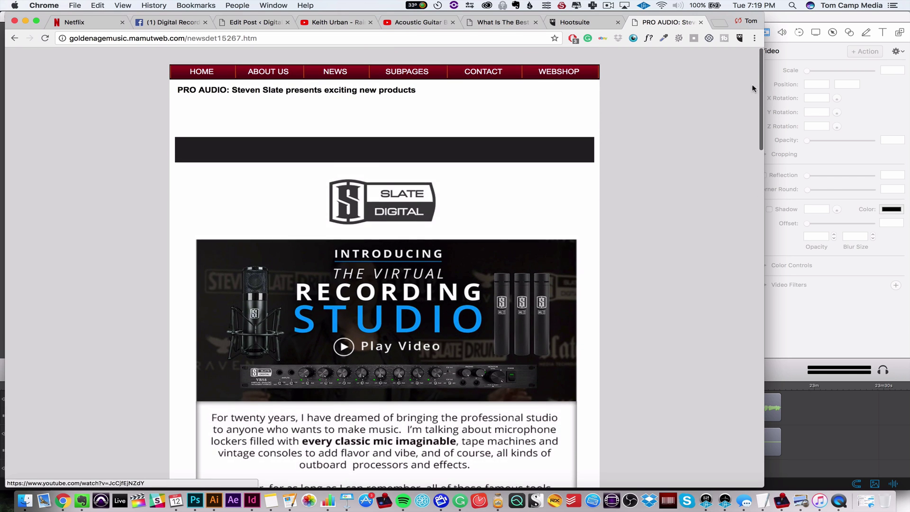
pyautogui.click(738, 38)
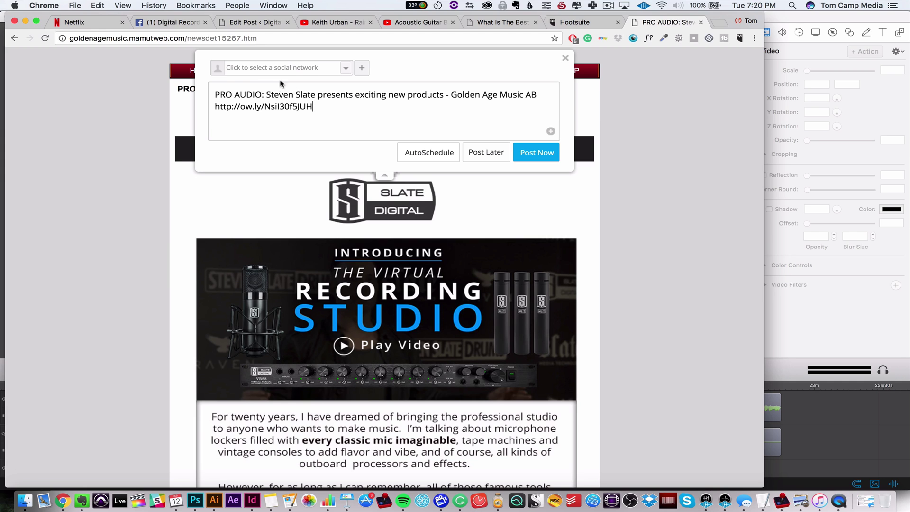
# Replace the prefilled article title with a personal comment beginning 'I am'.
pyautogui.moveTo(537, 97); pyautogui.dragTo(209, 97)
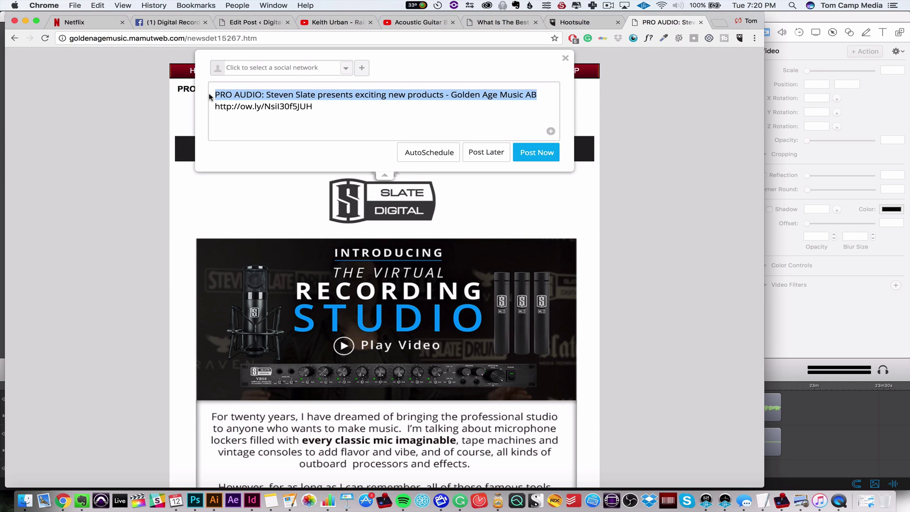
pyautogui.write('I am  http://ow.ly/NsiI30f5JUH')
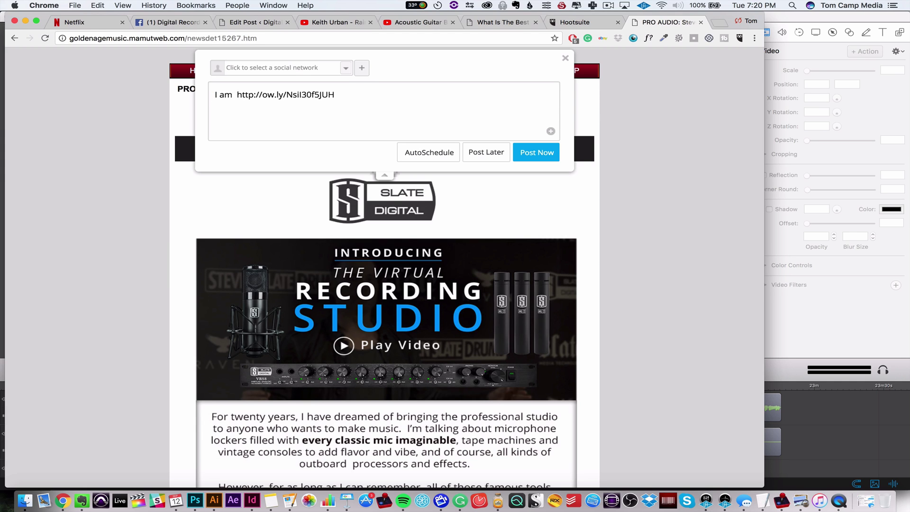
pyautogui.write('so excited for the continual advancement in our music and recording industry.  Lets see if Steven Slate will continue to live up to creating yet another game changing product!')
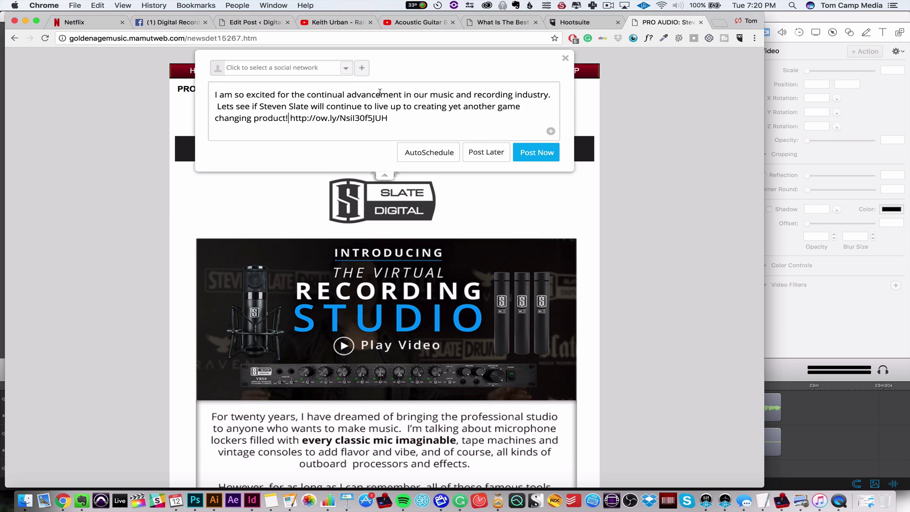
# Choose the Twitter profile as the destination, showing the post is 64 characters over.
pyautogui.click(325, 71)
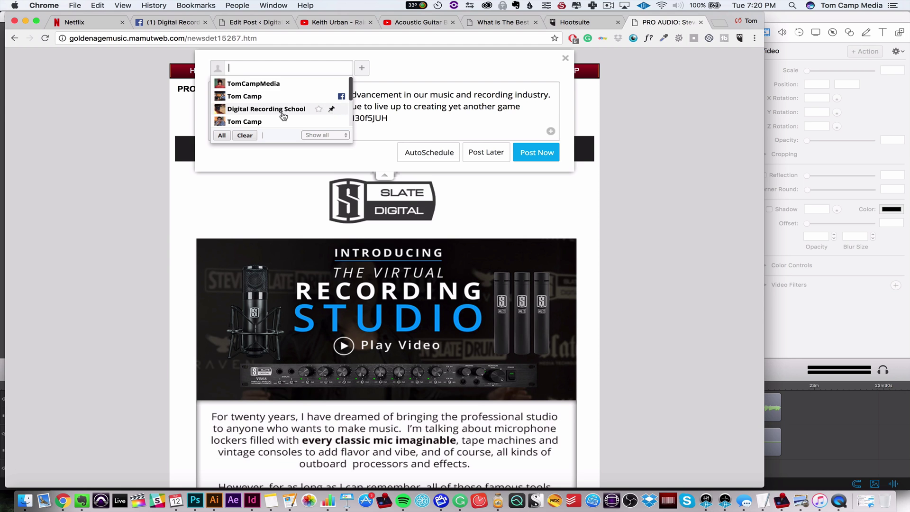
pyautogui.scroll(-2, 270, 106)
pyautogui.scroll(-3, 256, 102)
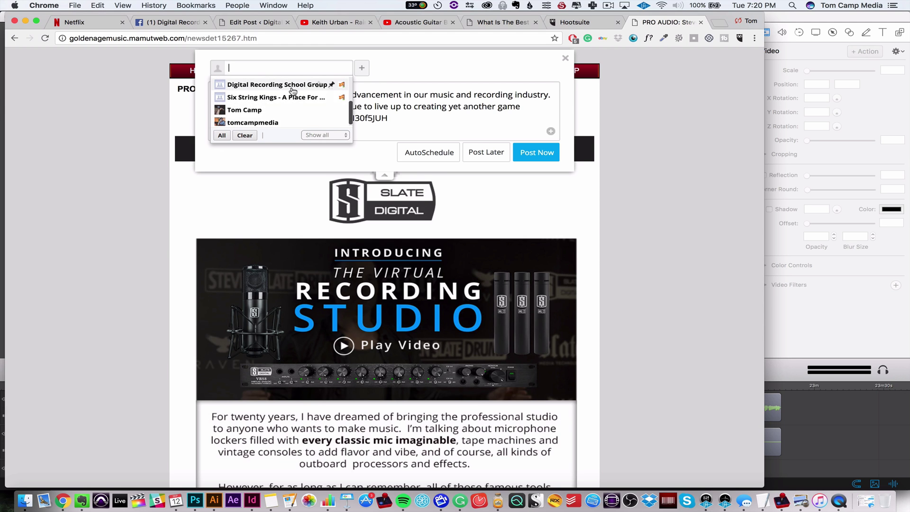
pyautogui.scroll(-3, 277, 100)
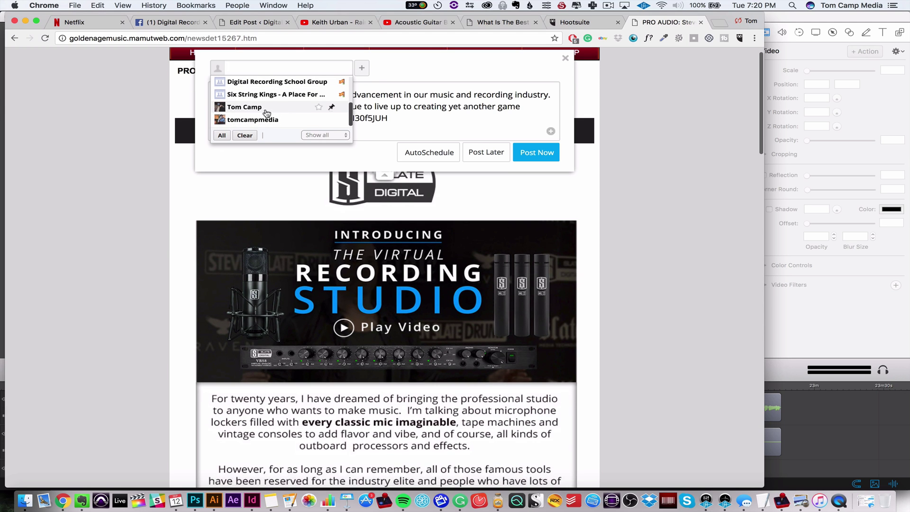
pyautogui.scroll(5, 275, 122)
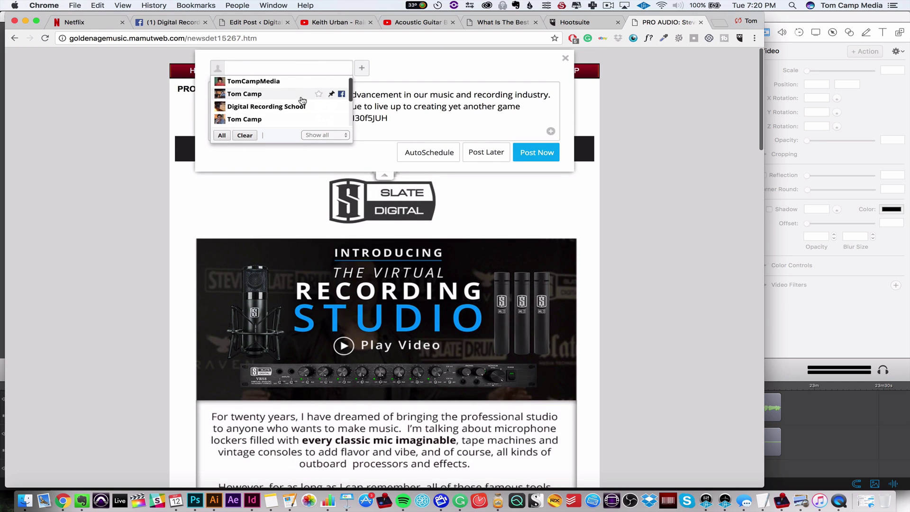
pyautogui.click(265, 85)
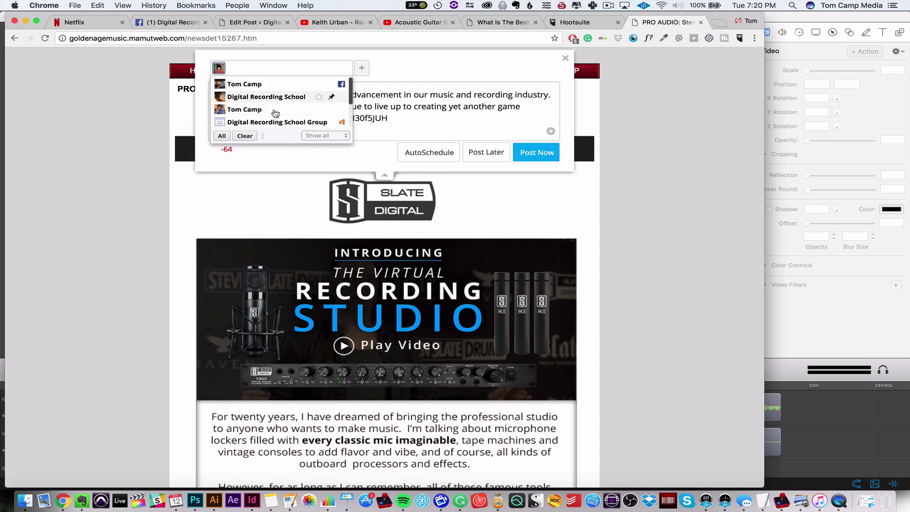
pyautogui.scroll(-3, 266, 114)
pyautogui.scroll(-2, 269, 117)
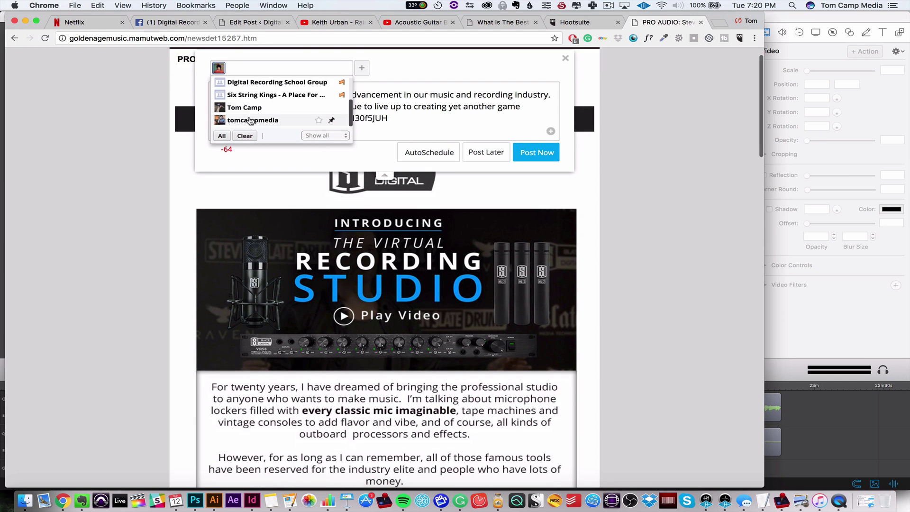
pyautogui.scroll(1, 256, 118)
pyautogui.scroll(1, 293, 113)
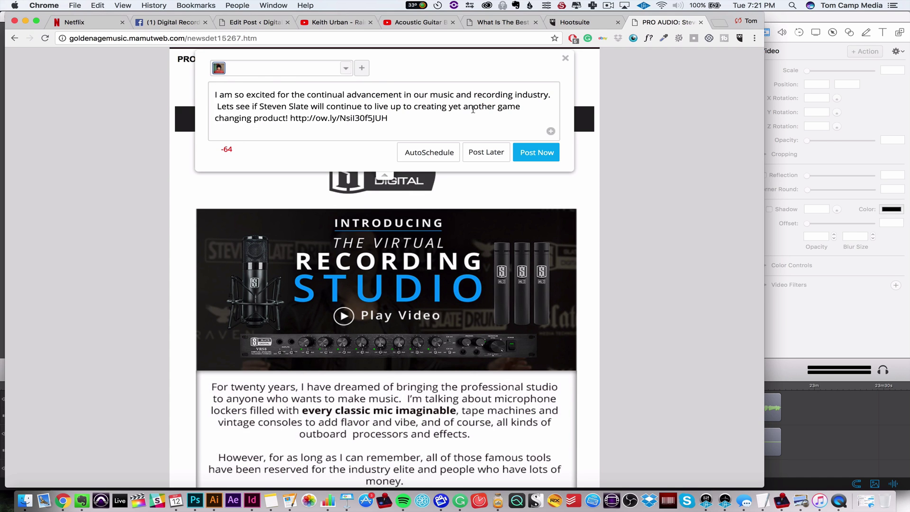
# Switch the composer to AutoSchedule and delete the words from 'Lets see if' through 'creating'.
pyautogui.click(445, 153)
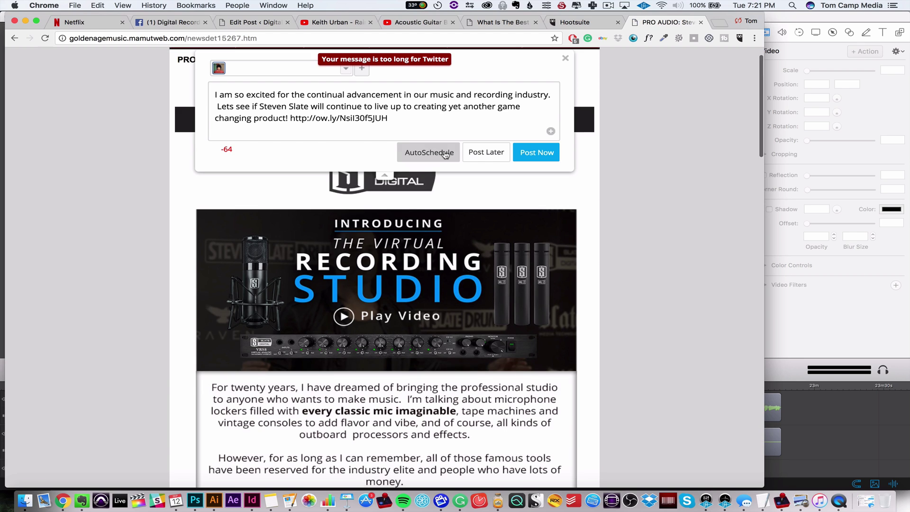
pyautogui.click(417, 150)
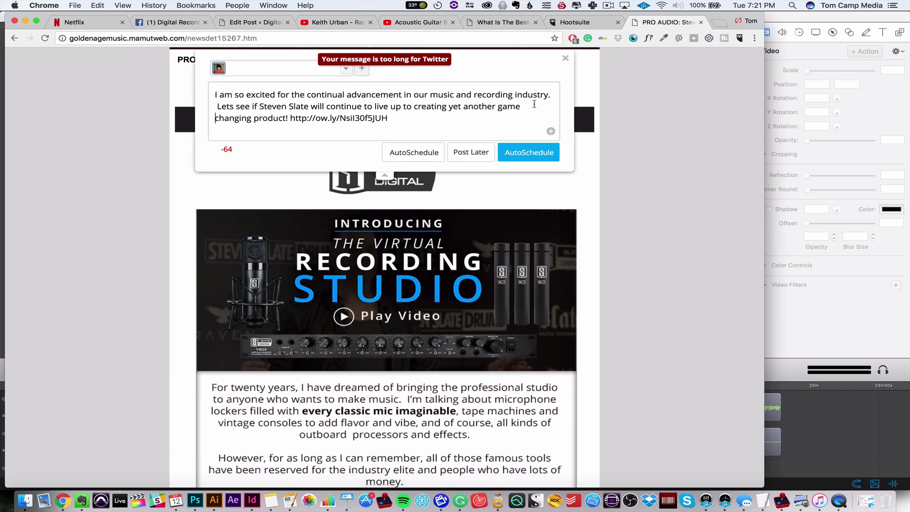
pyautogui.click(218, 107)
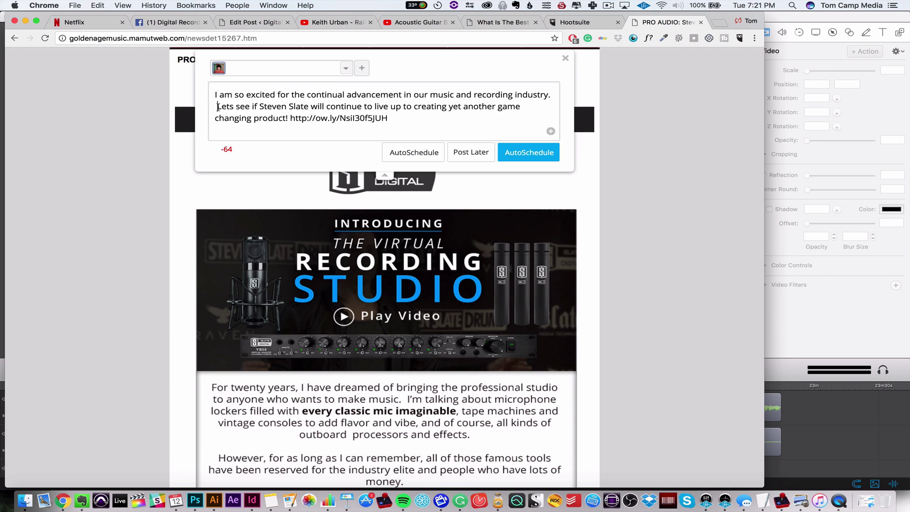
pyautogui.moveTo(218, 106)
pyautogui.mouseDown()
pyautogui.moveTo(523, 107)
pyautogui.moveTo(211, 106)
pyautogui.mouseUp()
pyautogui.click(523, 107)
pyautogui.click(287, 107)
pyautogui.moveTo(454, 106); pyautogui.dragTo(214, 106)
pyautogui.press('BackSpace')
# Capitalize 'Yet', change 'game changing product' to 'game changer', and auto-schedule the post.
pyautogui.press('Delete')
pyautogui.write('Y')
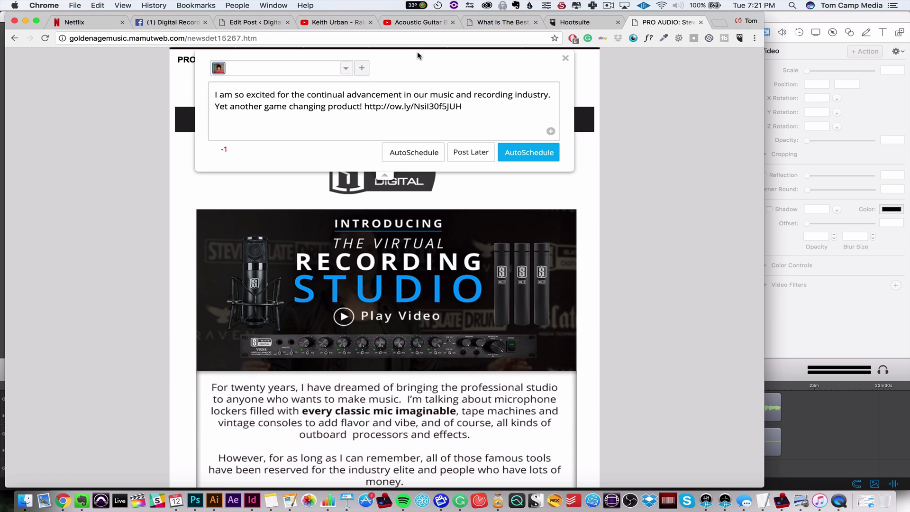
pyautogui.moveTo(364, 104); pyautogui.dragTo(312, 109)
pyautogui.write('ger')
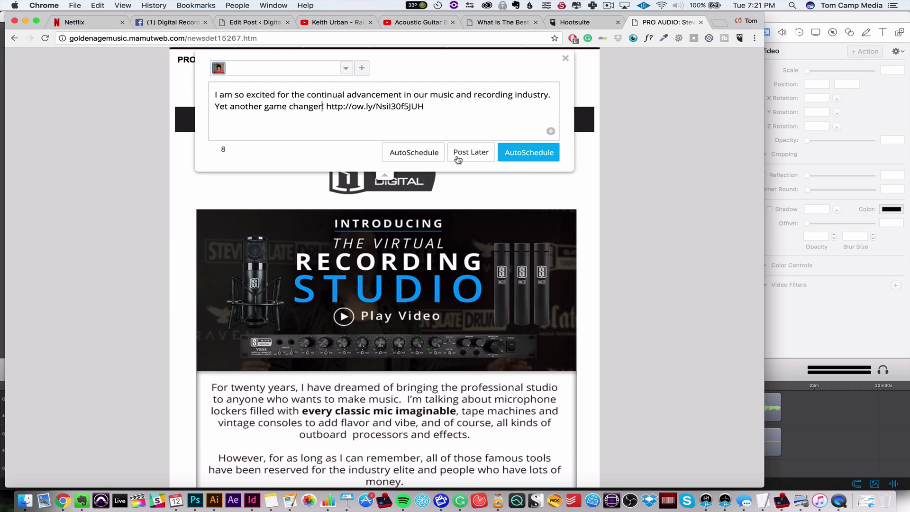
pyautogui.click(529, 154)
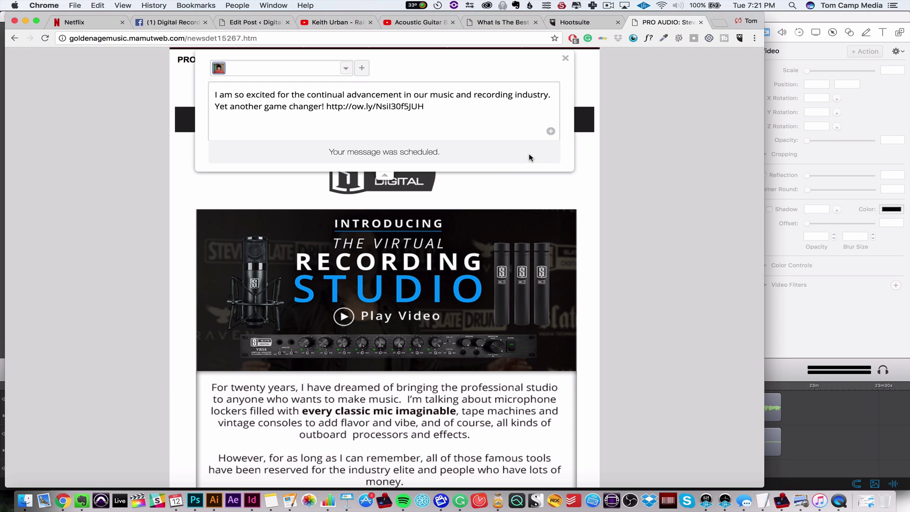
# Go back to the Antelope Audio article and select its second paragraph's opening sentences.
pyautogui.click(565, 59)
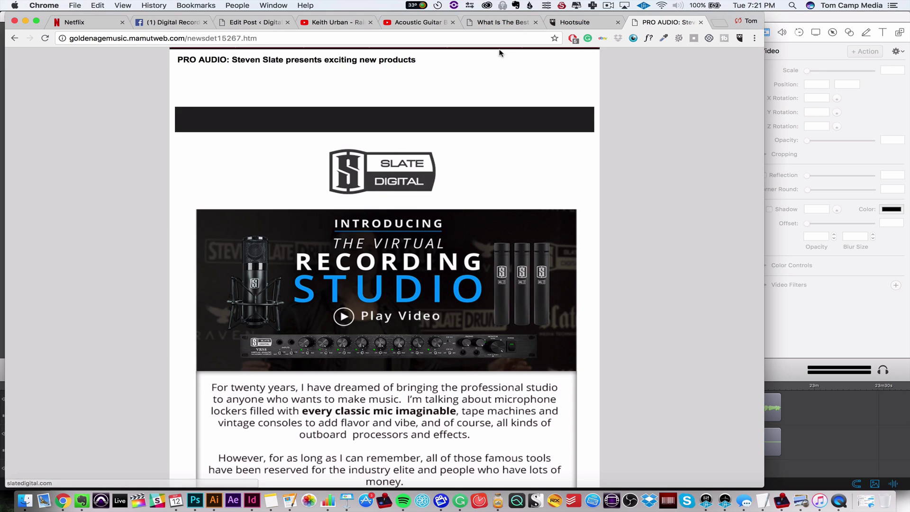
pyautogui.scroll(-10, 320, 244)
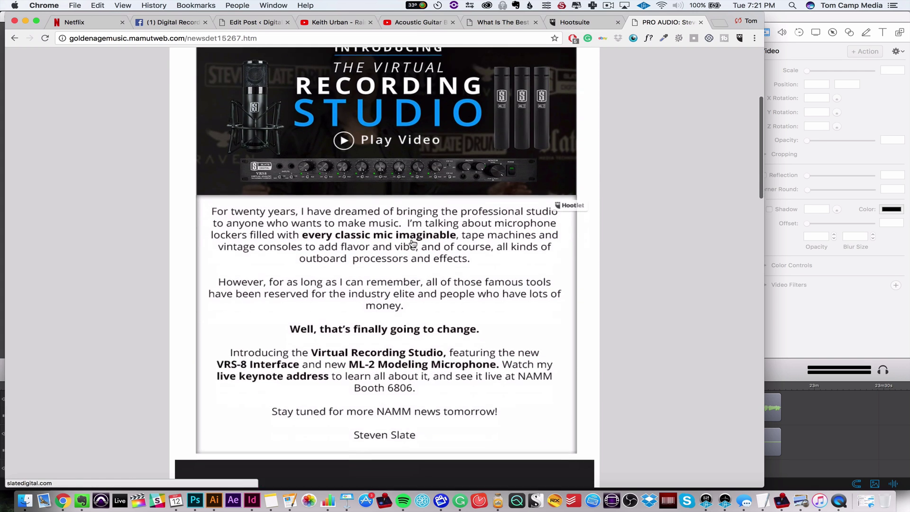
pyautogui.scroll(3, 350, 189)
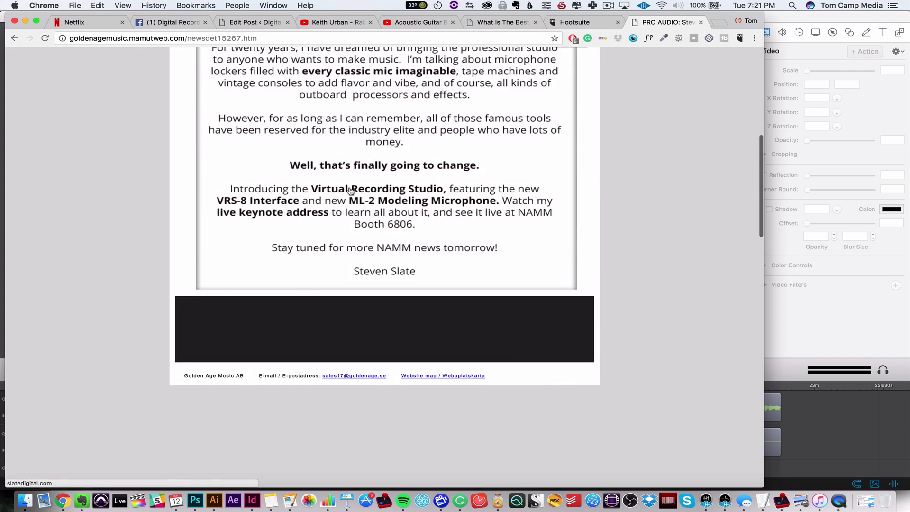
pyautogui.press('super+bracketleft')
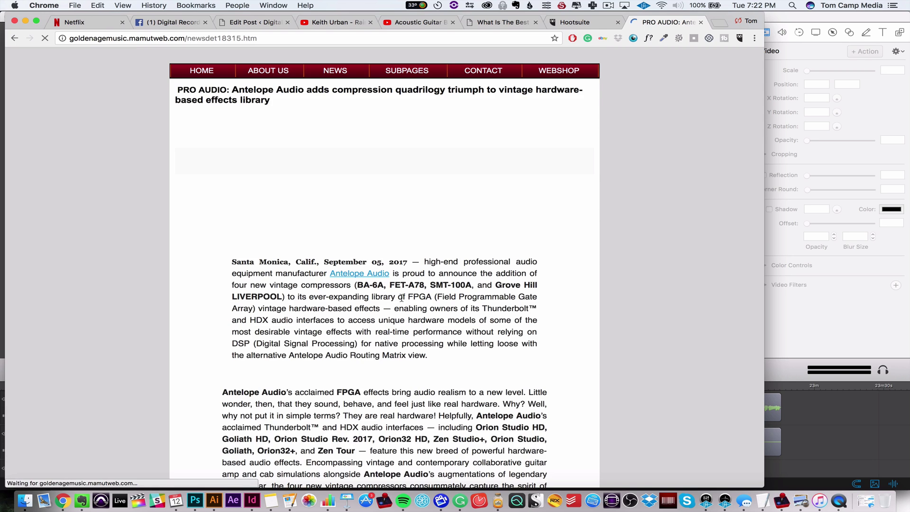
pyautogui.scroll(-3, 382, 274)
pyautogui.scroll(-1, 324, 332)
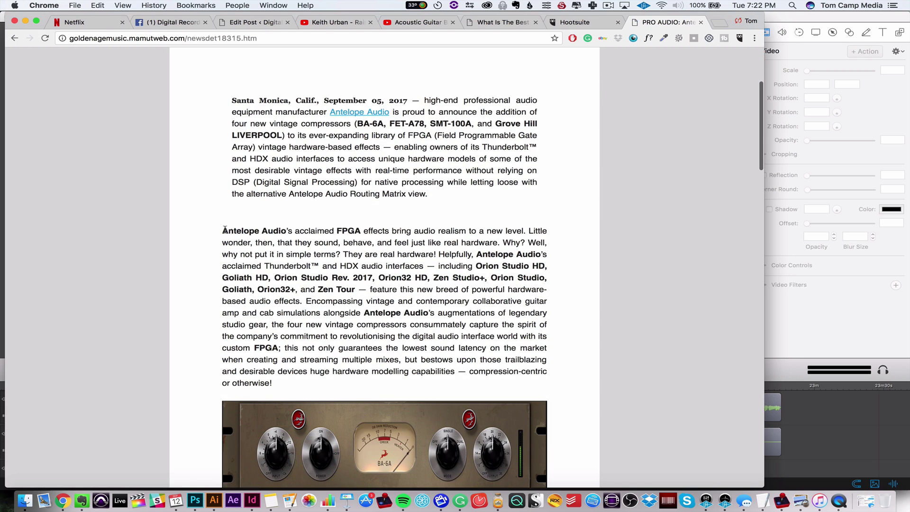
pyautogui.moveTo(214, 233); pyautogui.dragTo(498, 242)
pyautogui.rightClick(440, 240)
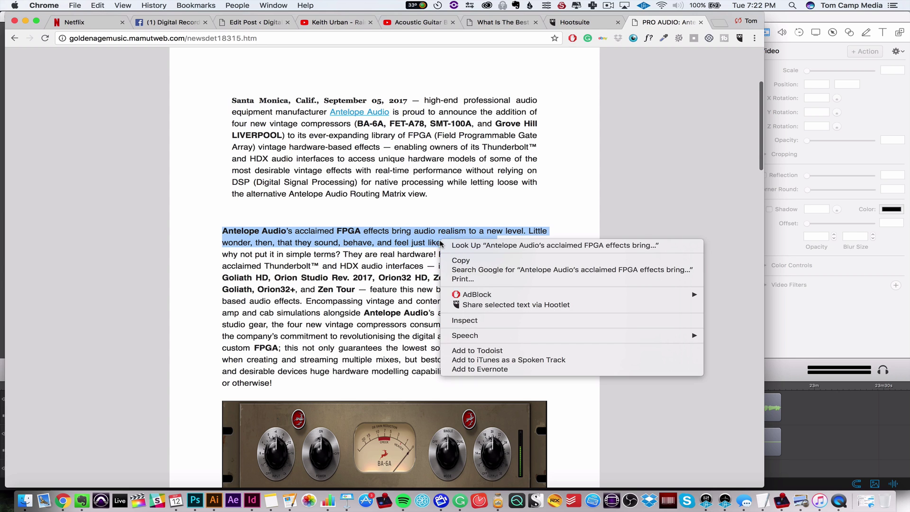
pyautogui.click(541, 307)
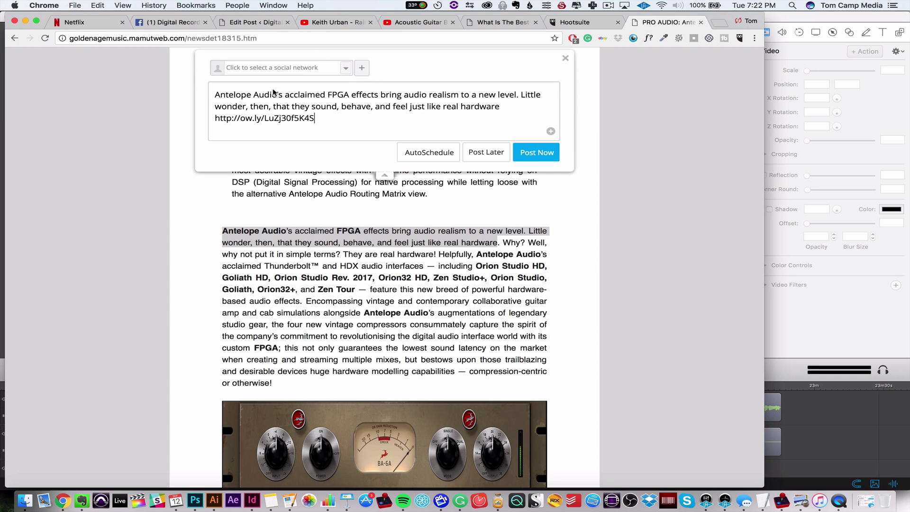
pyautogui.scroll(2, 600, 227)
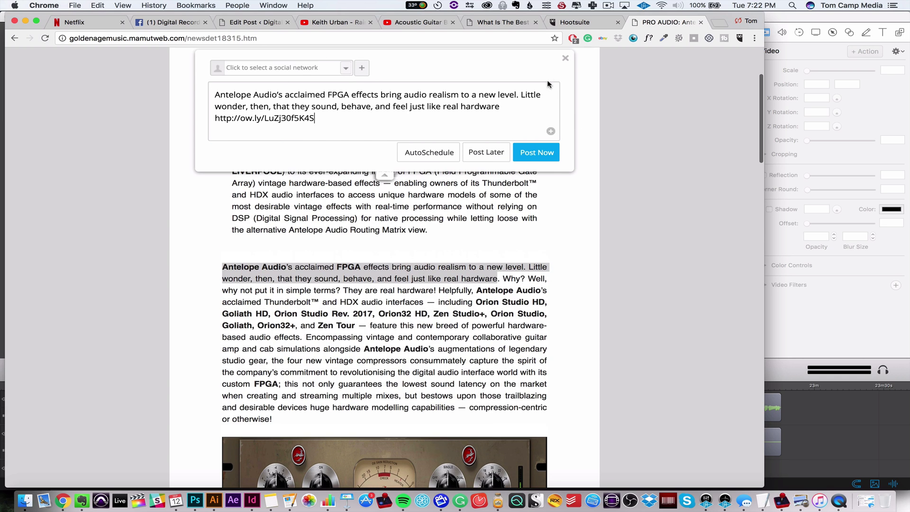
pyautogui.click(565, 59)
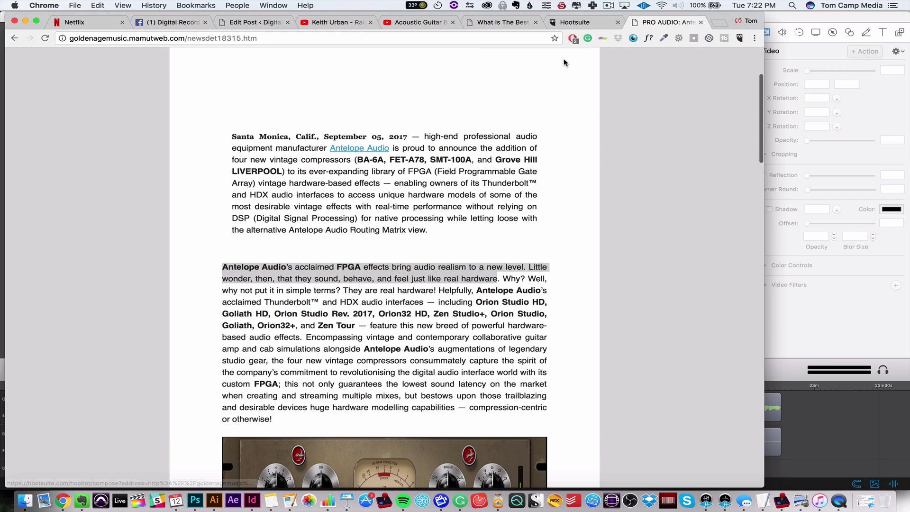
# Return to the Hootsuite tab showing the September 2017 scheduled calendar.
pyautogui.click(575, 22)
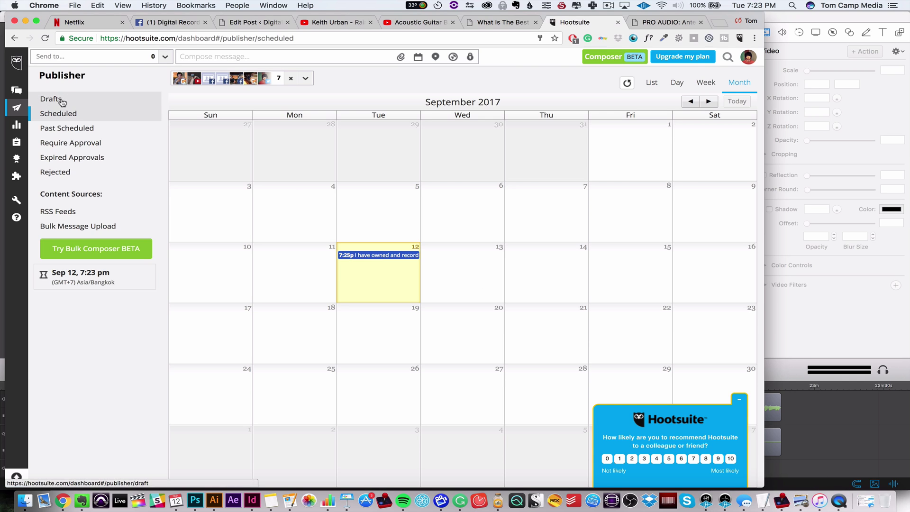
# Show the Digital Recording School Facebook Page's My Posts, Mentions, Activity and Messages streams.
pyautogui.click(31, 92)
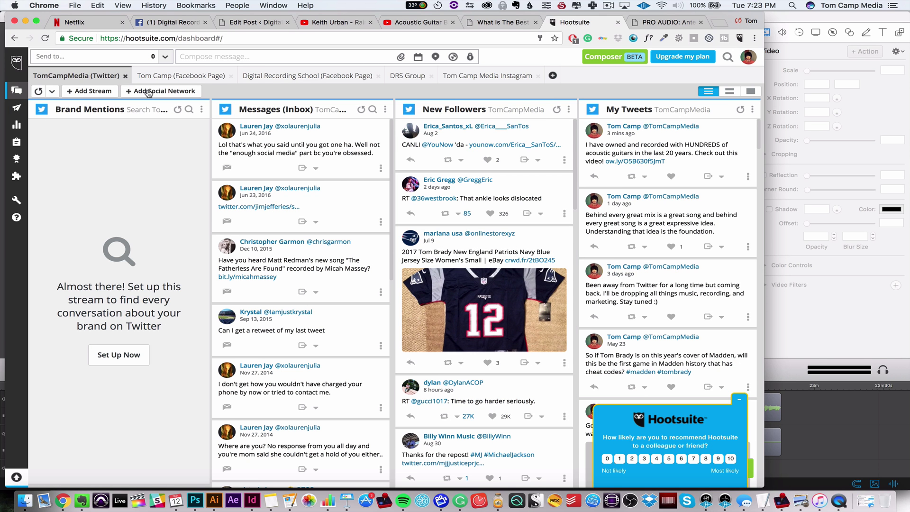
pyautogui.click(181, 78)
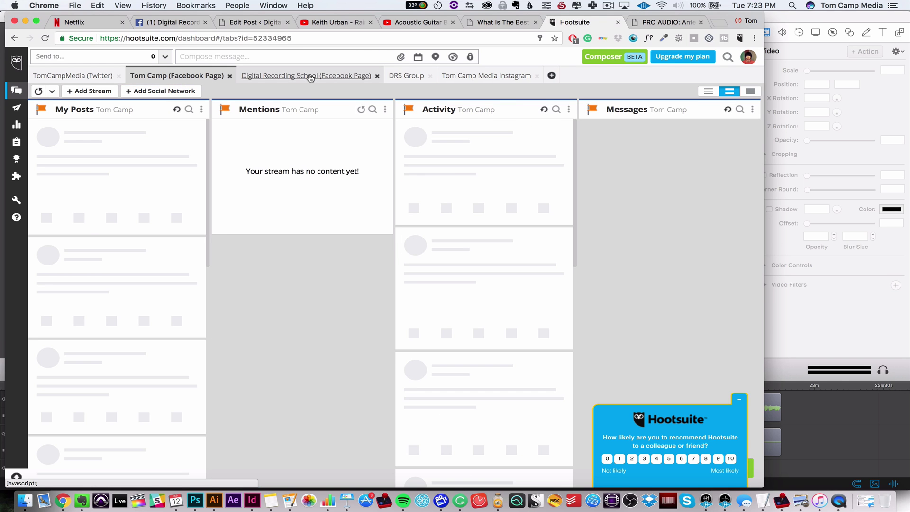
pyautogui.click(311, 79)
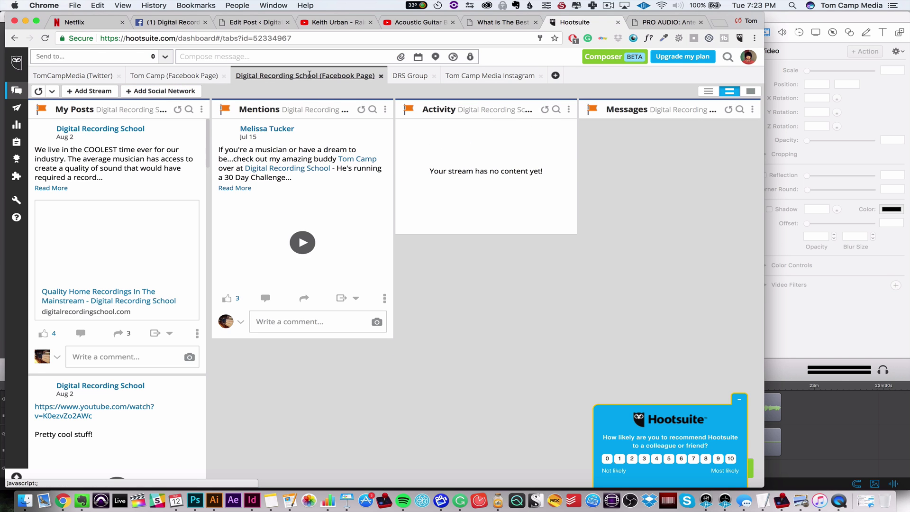